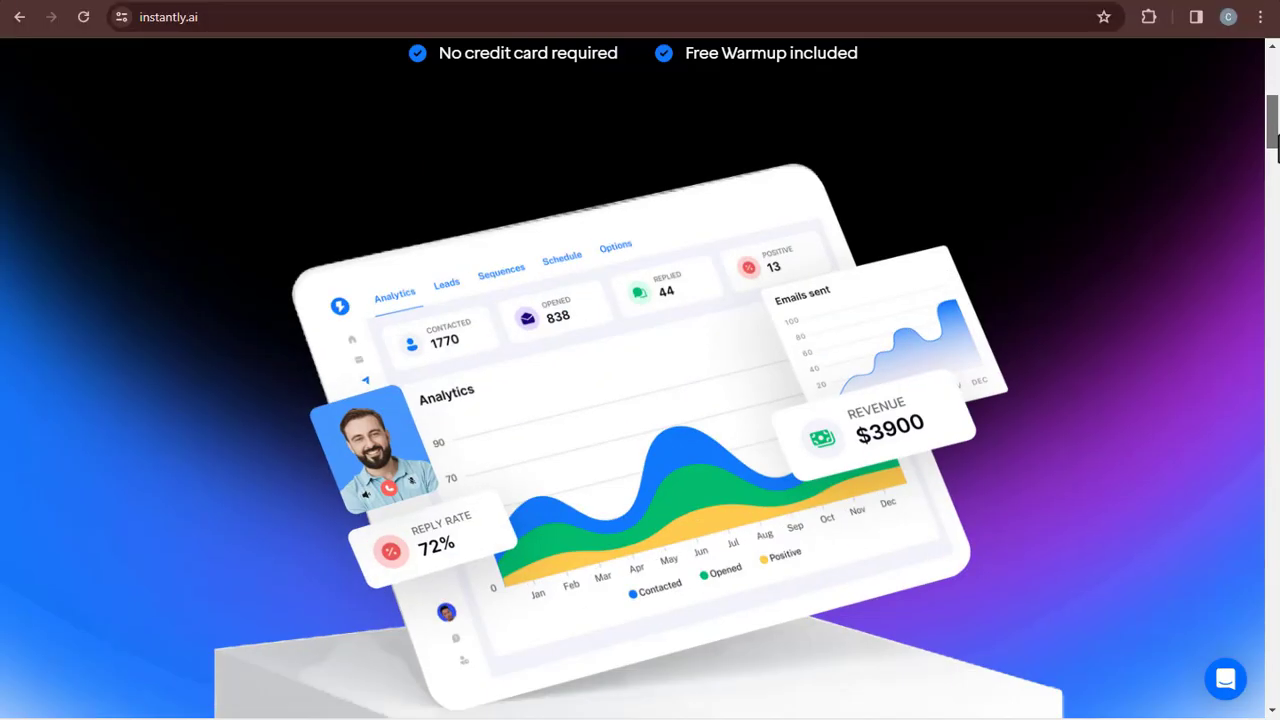
Scroll the instantly.ai homepage down to the '10,000+ clients' section
{"action": "scroll", "coordinate": [1277, 197], "scroll_direction": "down", "scroll_amount": 6}
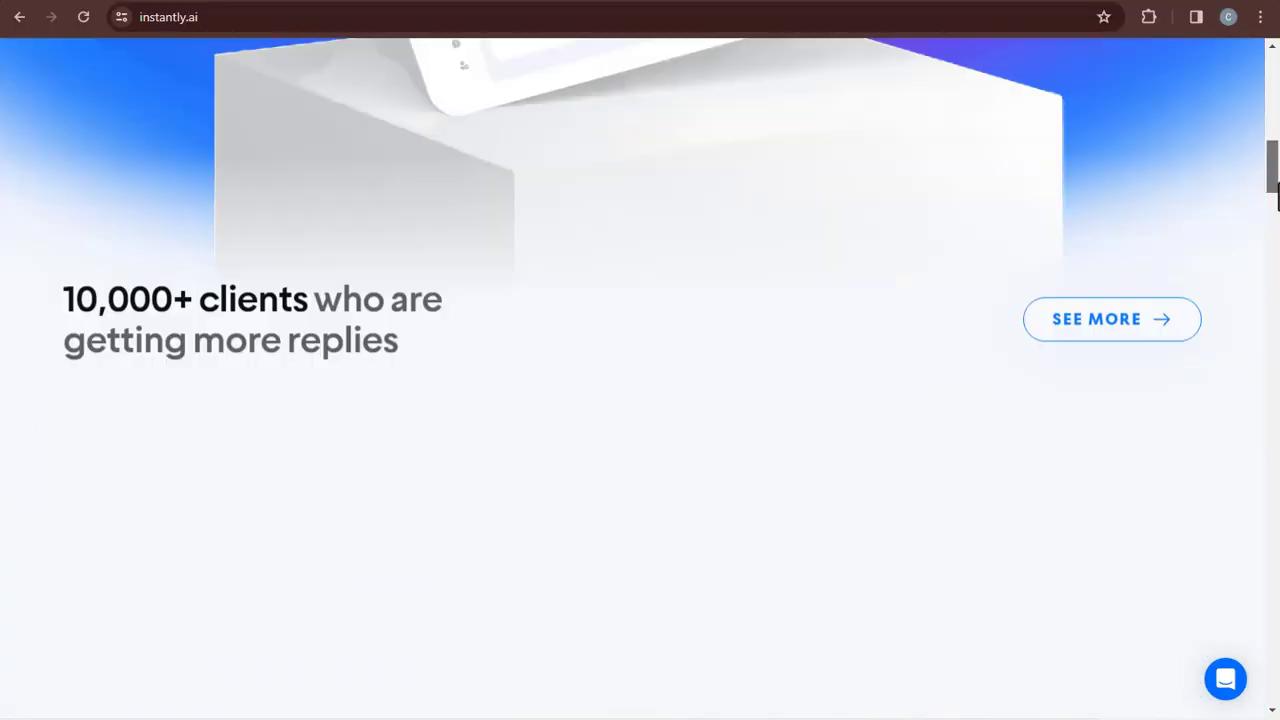
Scroll further through the homepage and reach the app's empty Email Accounts page
{"action": "left_click_drag", "start_coordinate": [1278, 184], "coordinate": [1278, 296]}
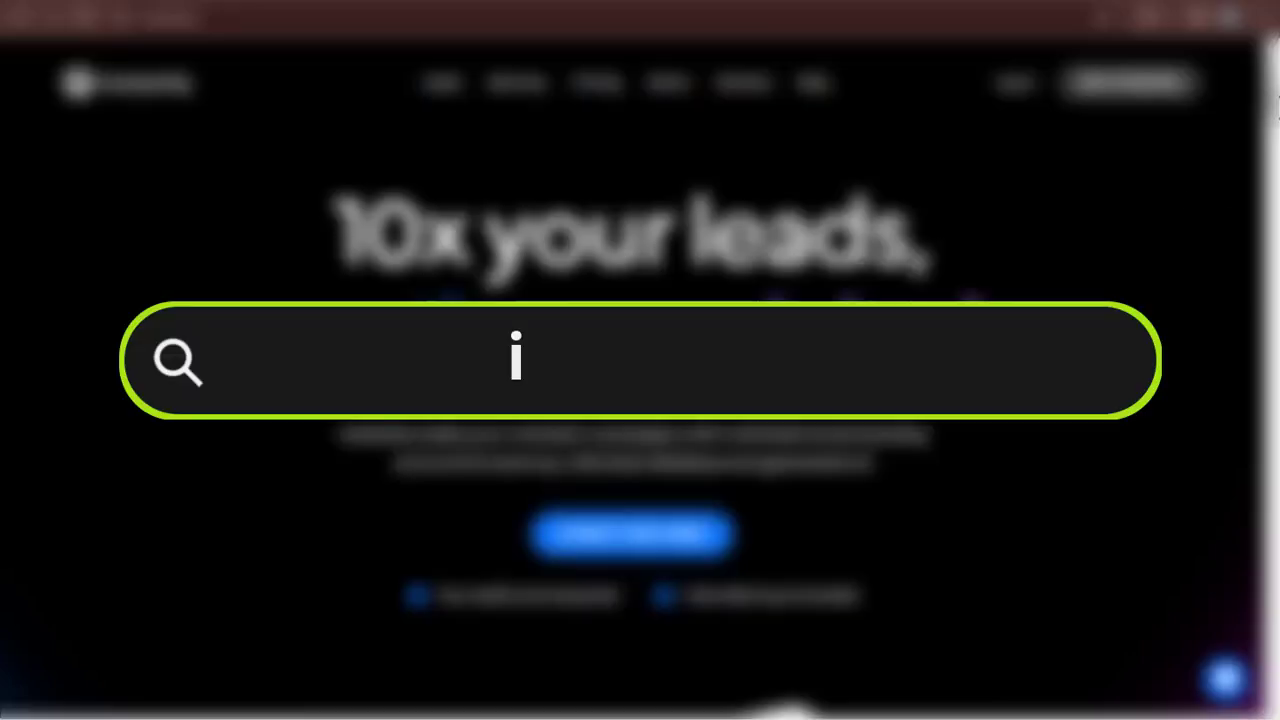
{"action": "left_click_drag", "start_coordinate": [1277, 92], "coordinate": [1277, 337]}
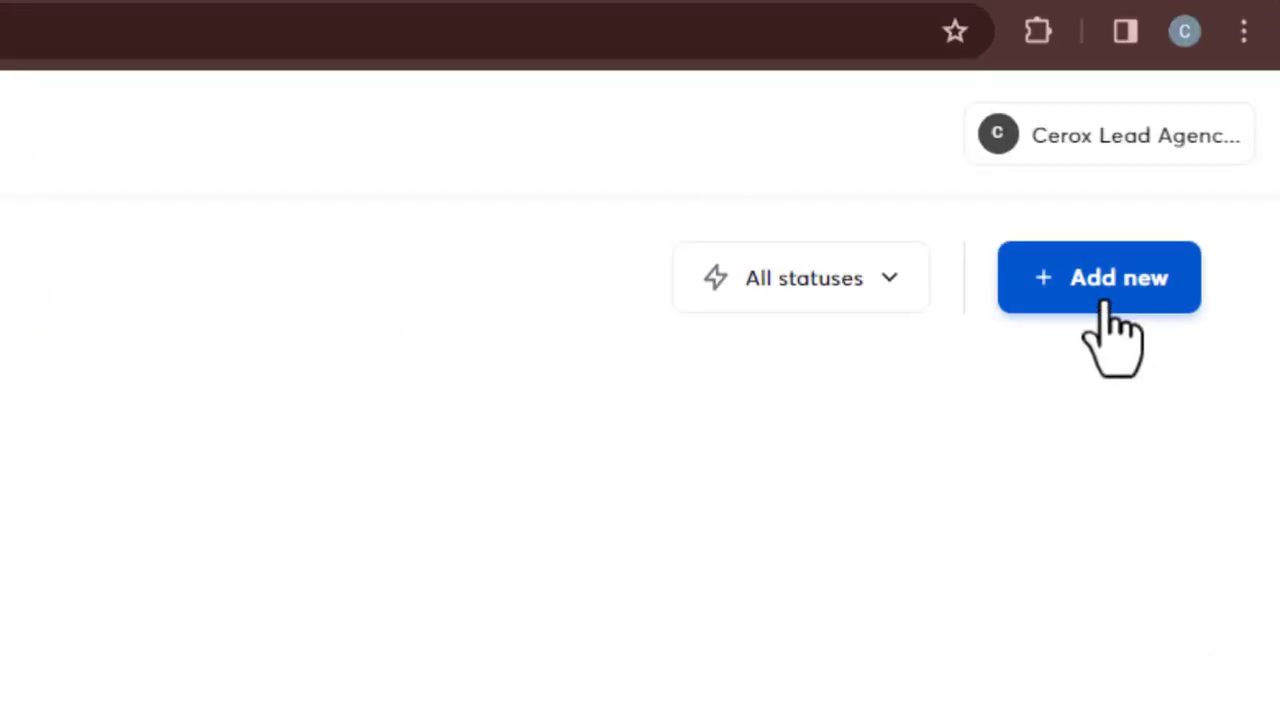
Start adding a new email account from the Email Accounts page to see the provider choices
{"action": "left_click", "coordinate": [1106, 302]}
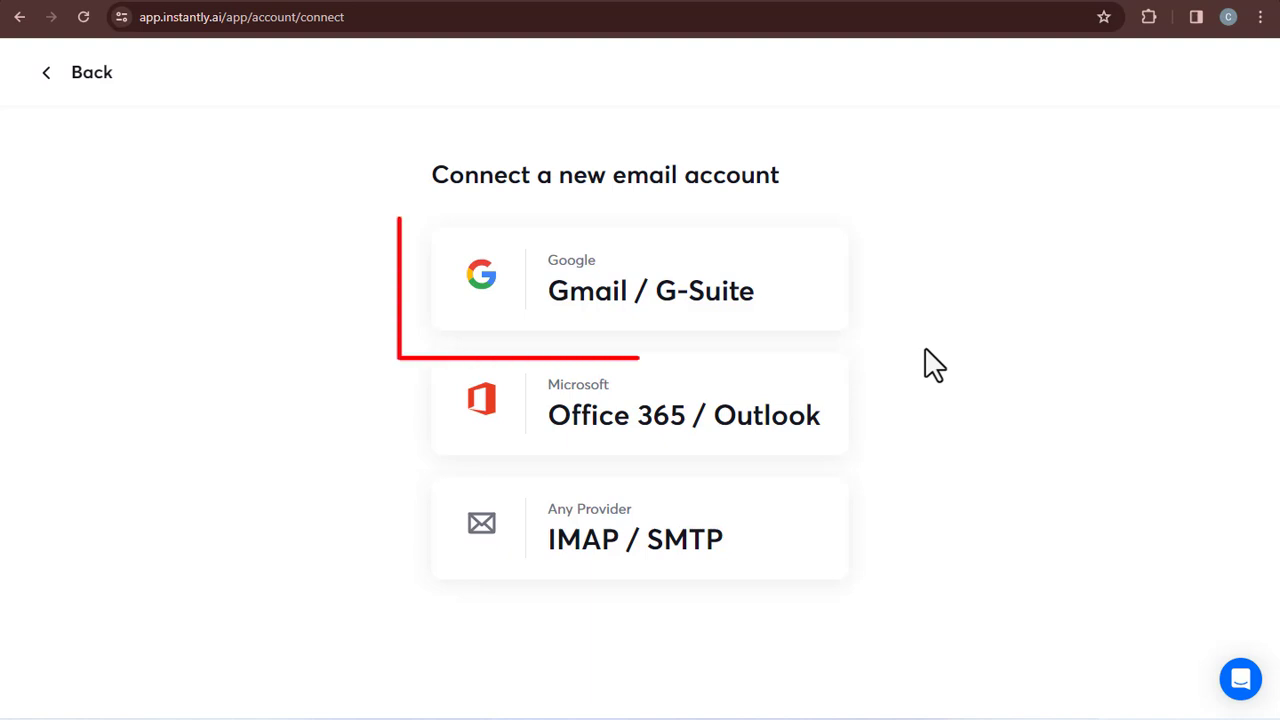
Pick Gmail / G-Suite as the provider and confirm IMAP is already enabled
{"action": "left_click", "coordinate": [700, 287]}
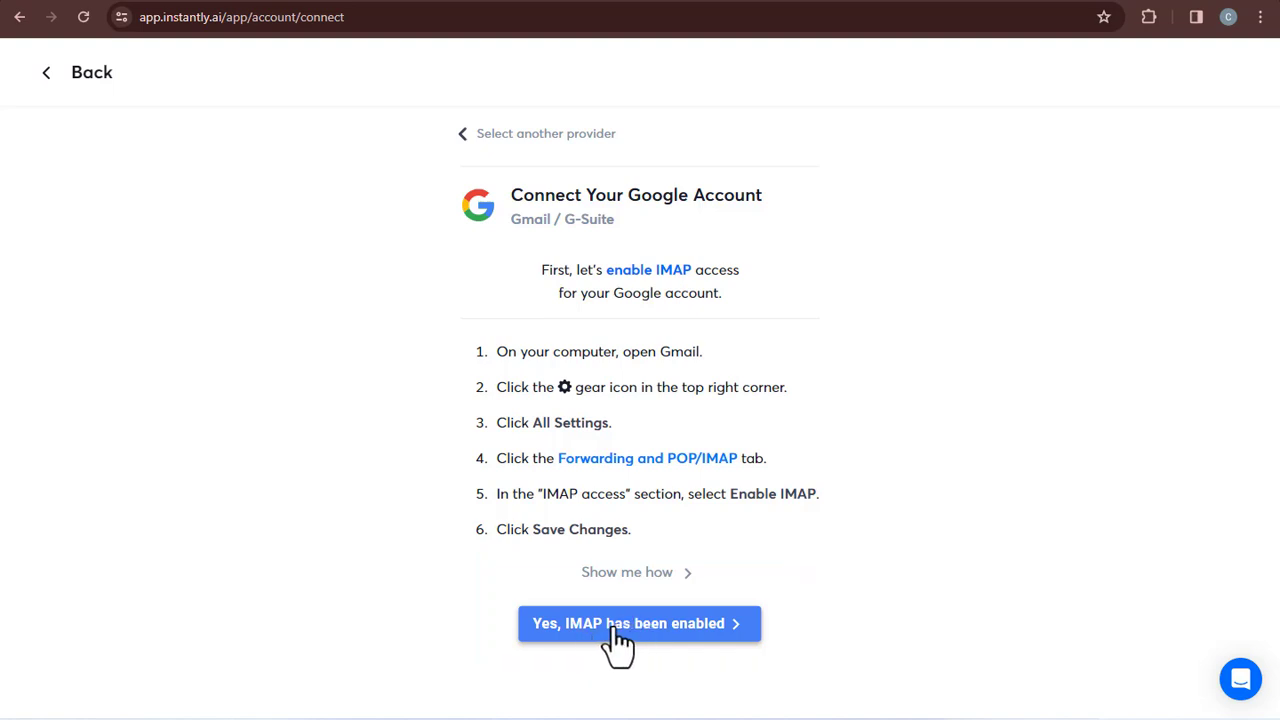
{"action": "left_click", "coordinate": [636, 630]}
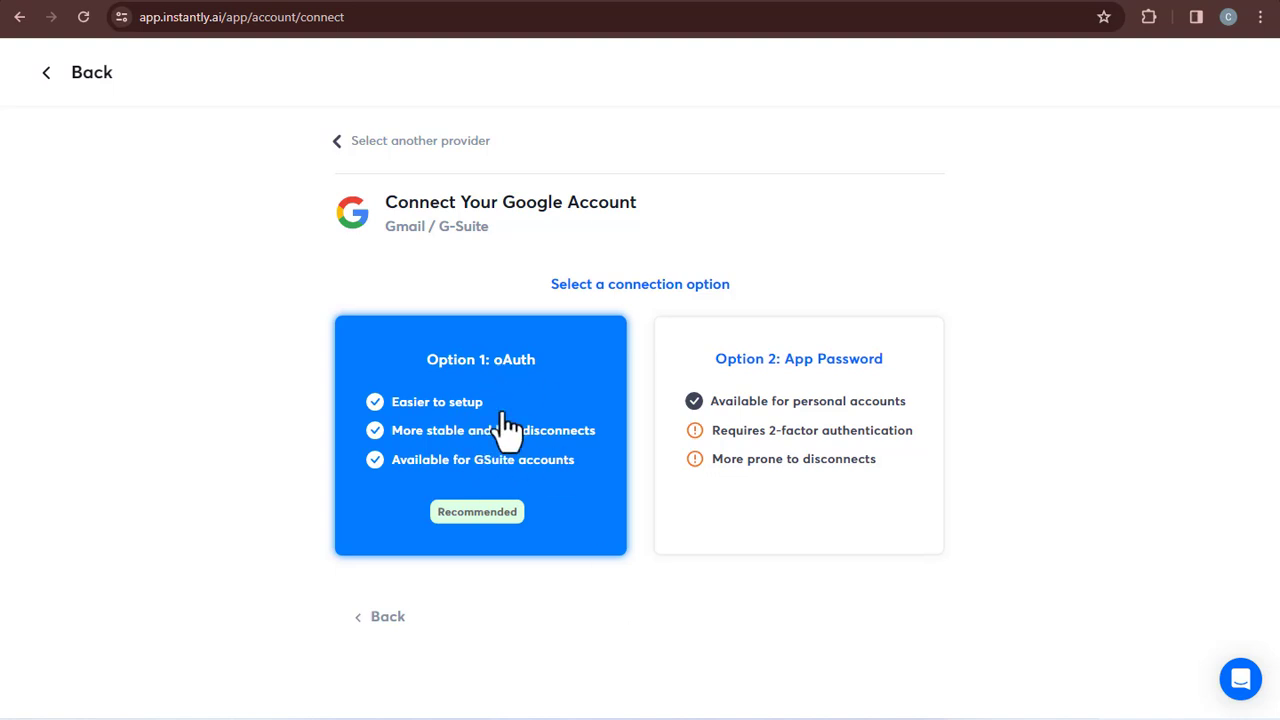
Connect the Gmail account via App Password, entering its address and pasting the Google app password
{"action": "left_click", "coordinate": [818, 500]}
{"action": "left_click", "coordinate": [583, 397]}
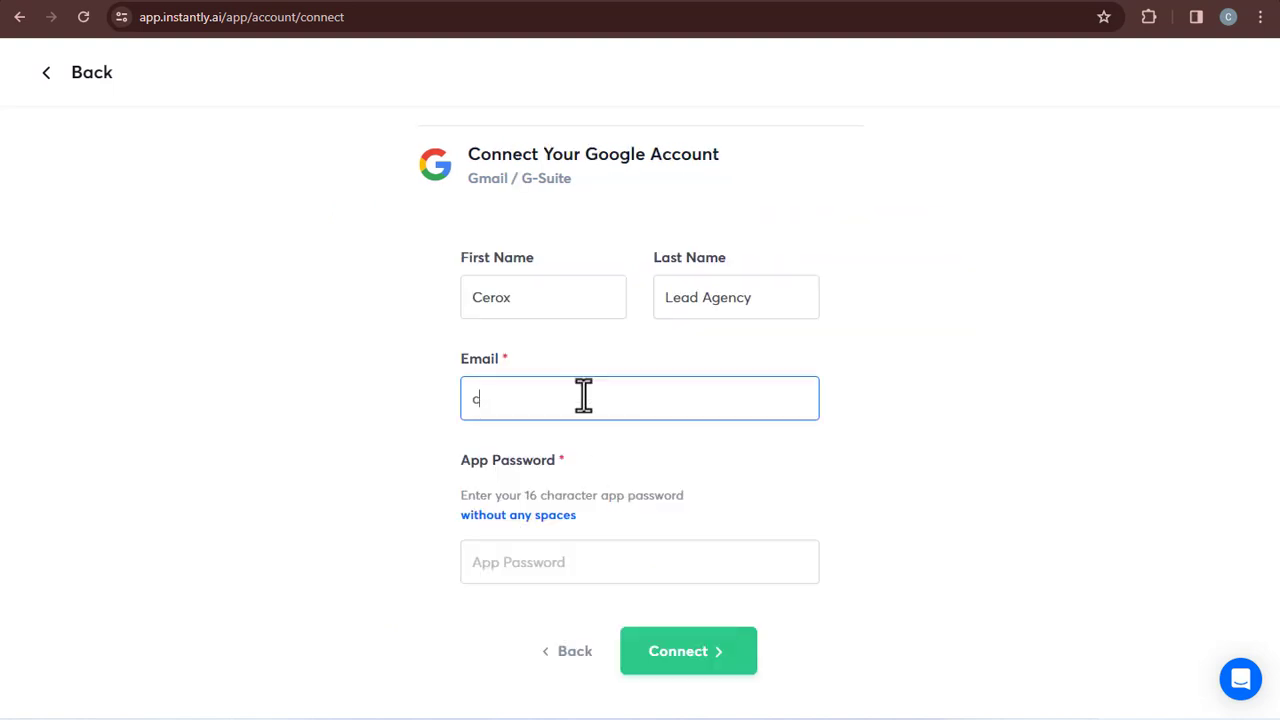
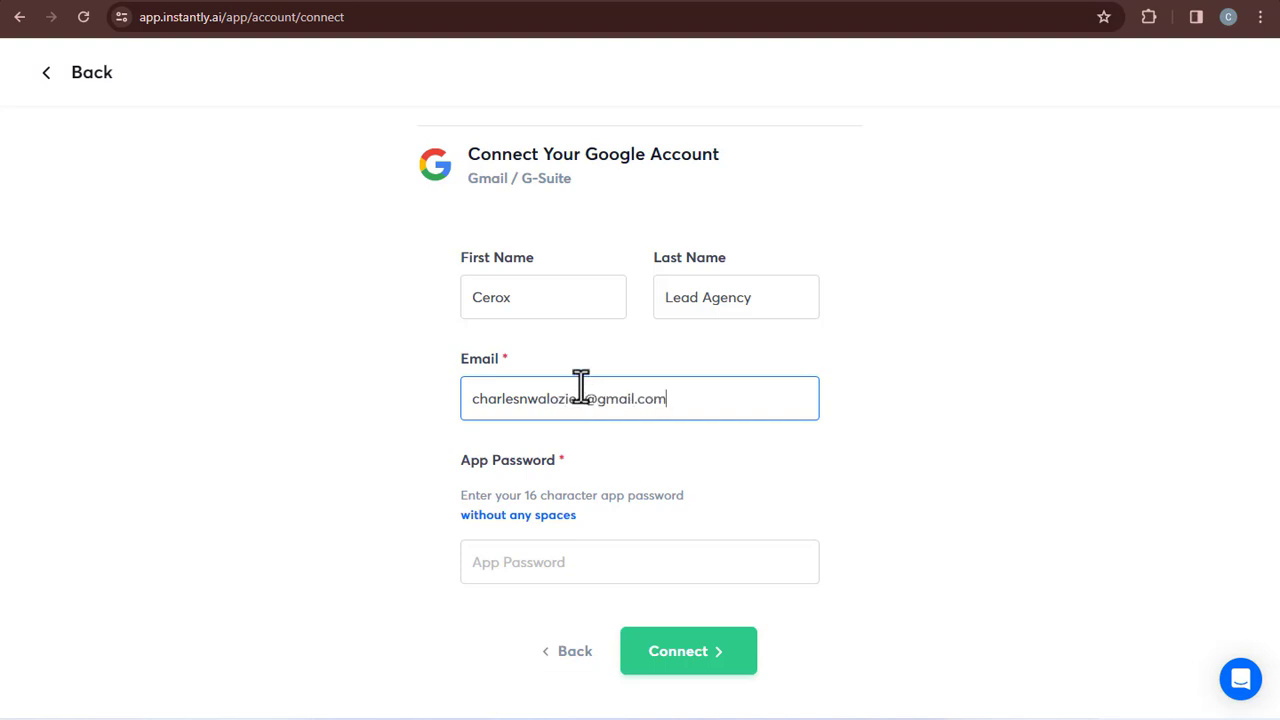
{"action": "key", "text": "ctrl+Tab"}
{"action": "right_click", "coordinate": [571, 316]}
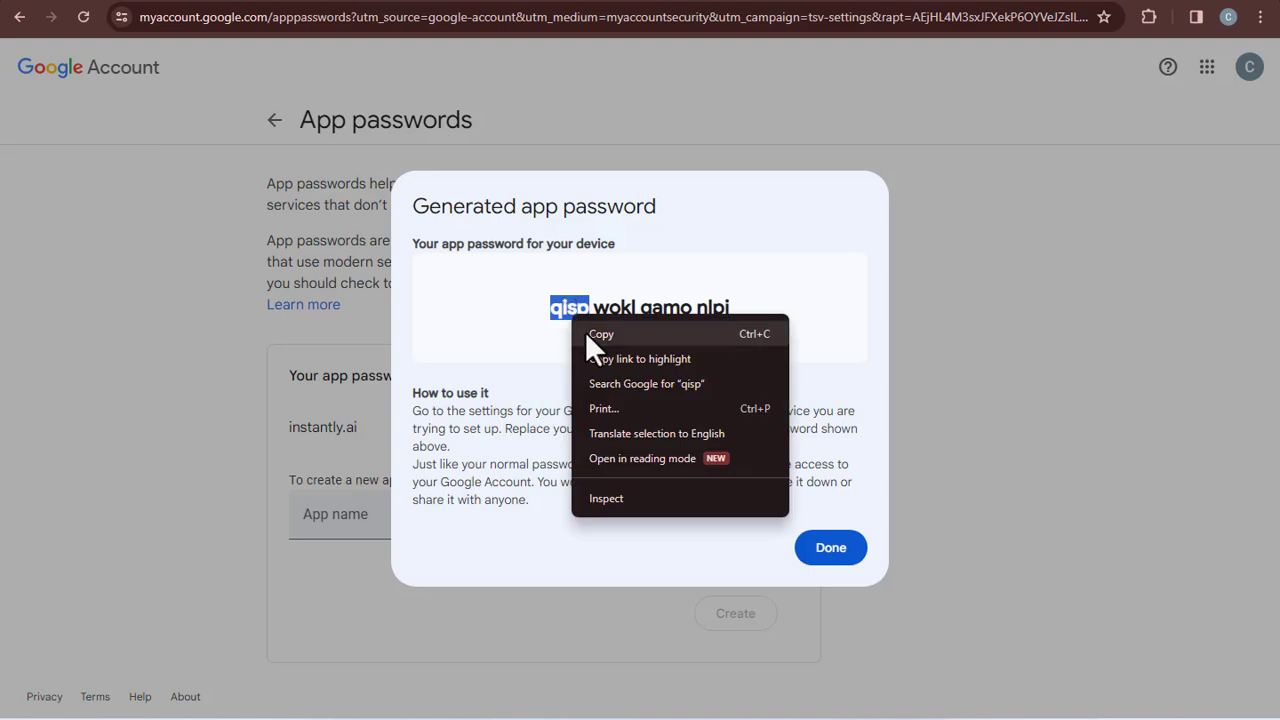
{"action": "left_click", "coordinate": [531, 340]}
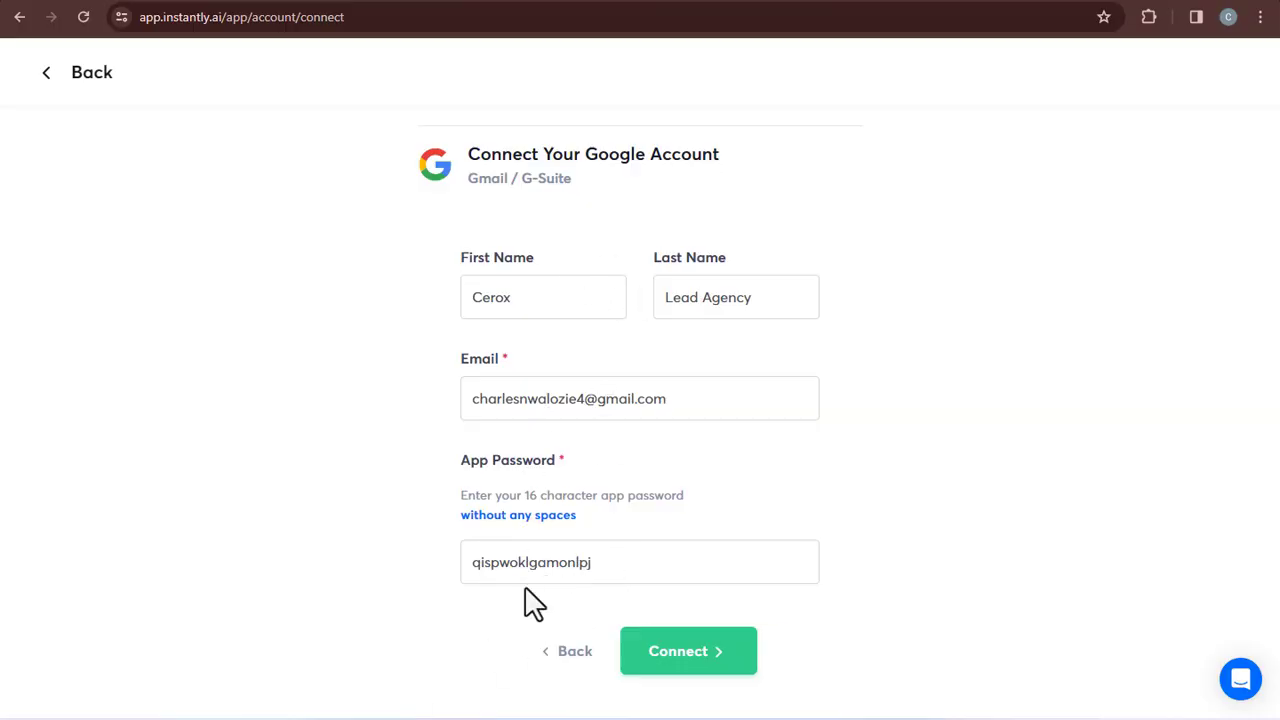
{"action": "left_click", "coordinate": [678, 660]}
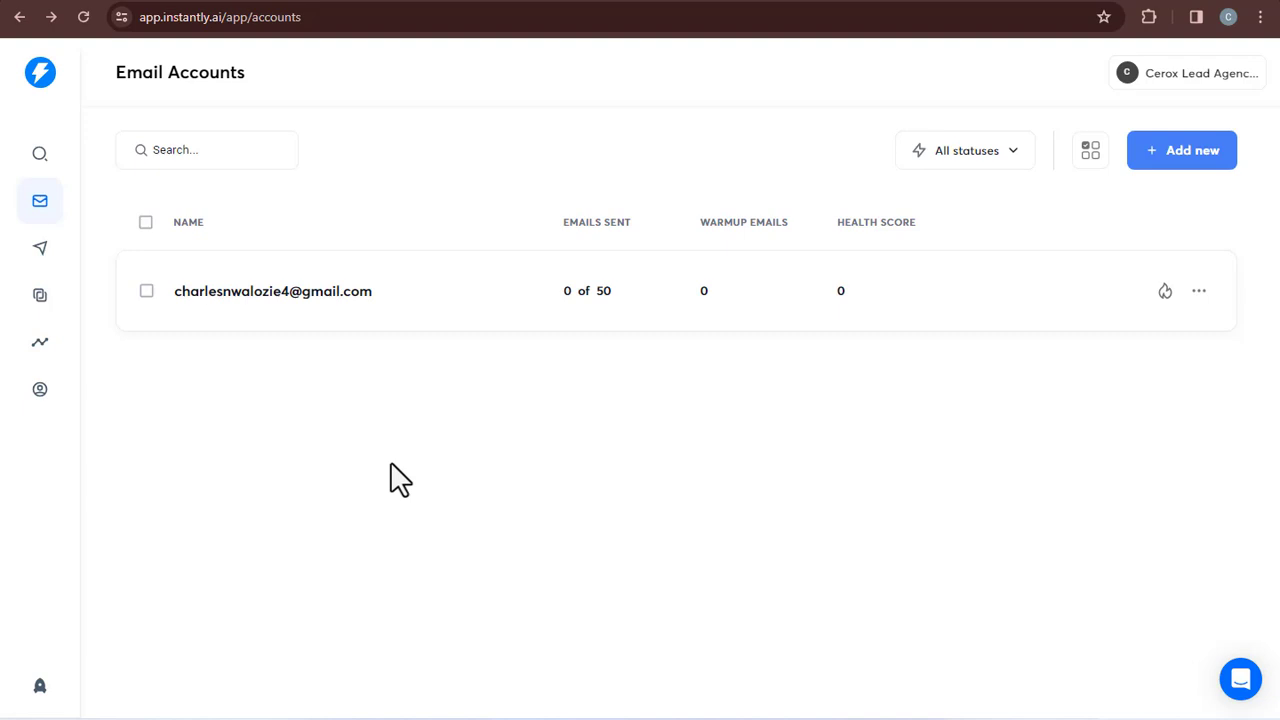
From Campaigns, add a new campaign named 'Demo Campaign' and continue to its Leads tab
{"action": "left_click", "coordinate": [40, 248]}
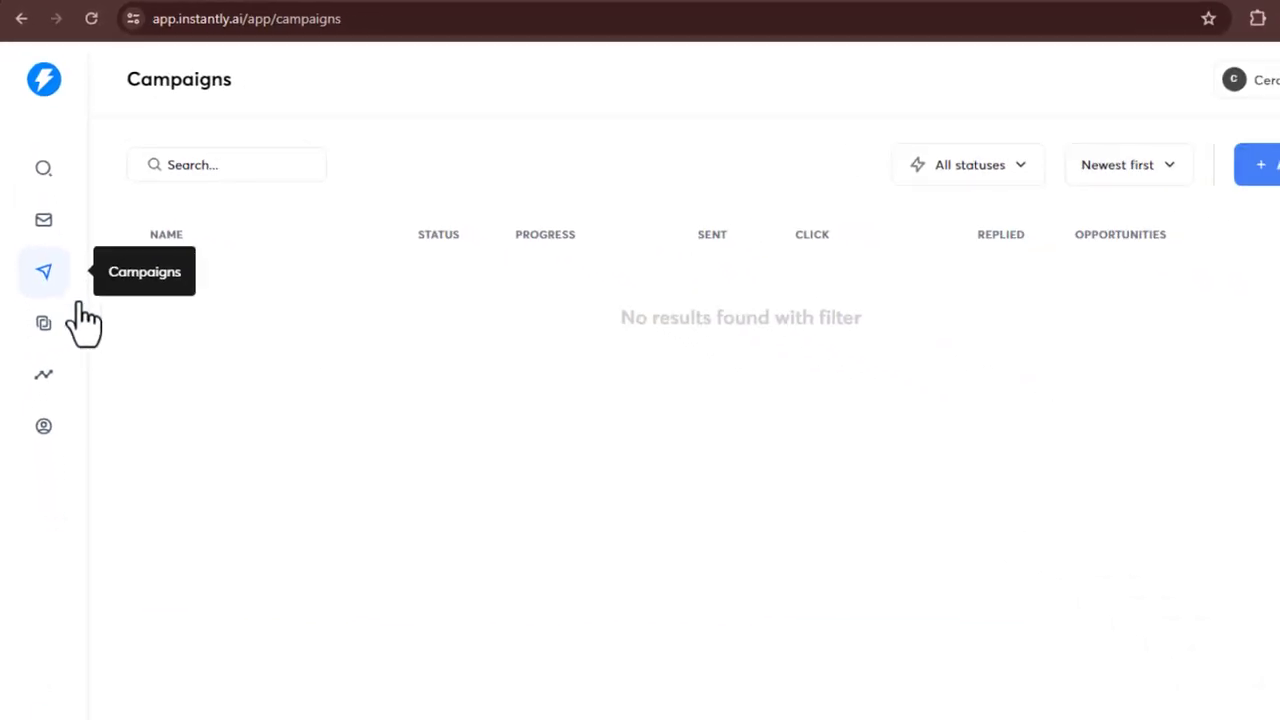
{"action": "left_click", "coordinate": [1271, 176]}
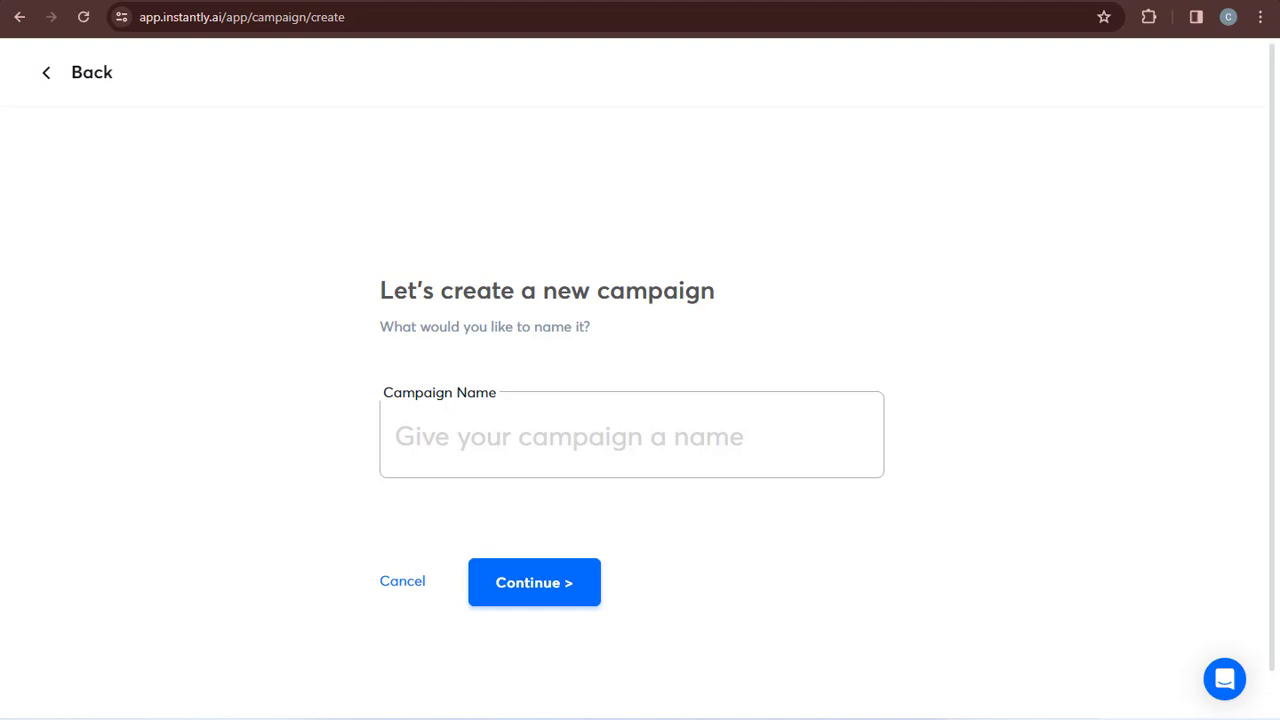
{"action": "type", "text": "Demo Campaign"}
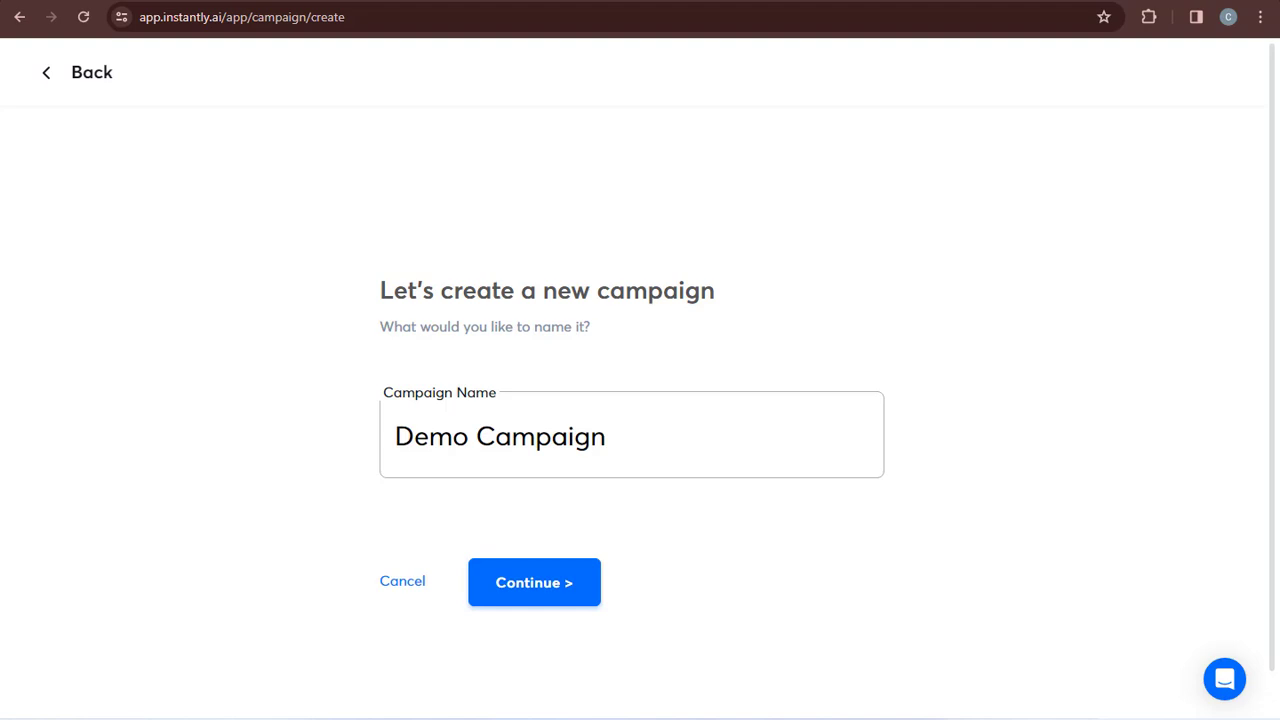
{"action": "left_click", "coordinate": [548, 598]}
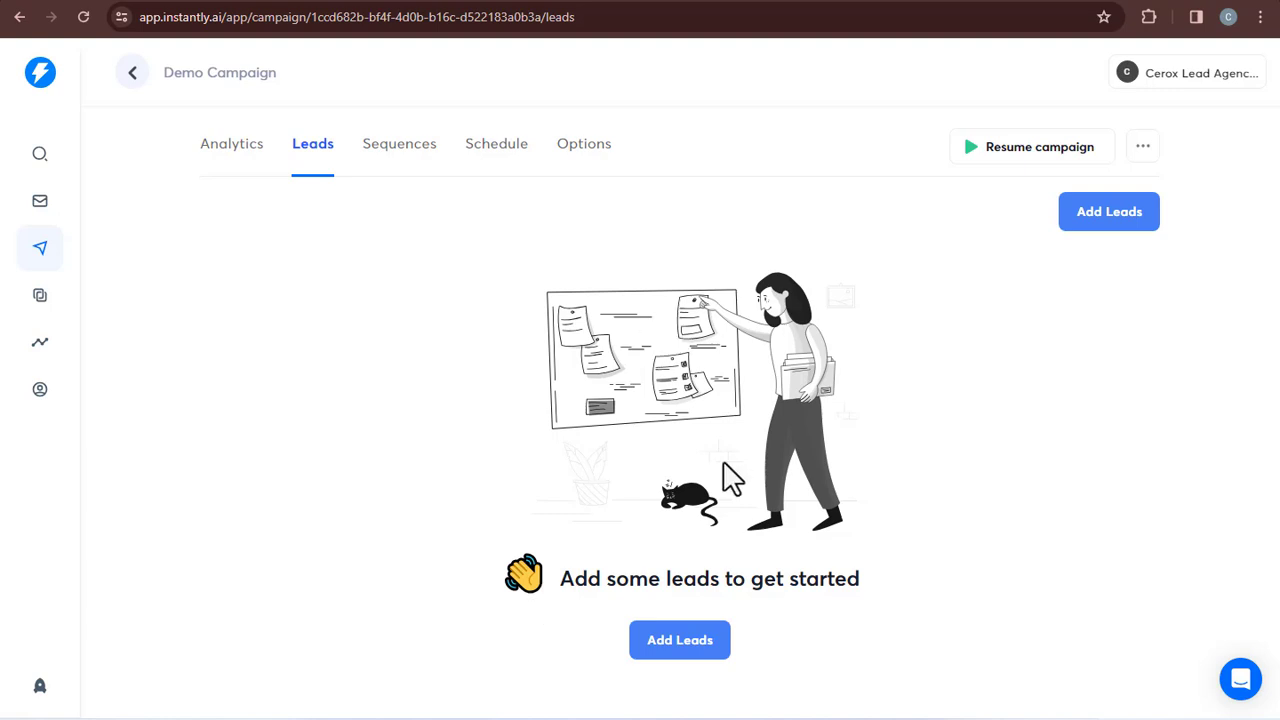
Add leads to Demo Campaign, choosing Upload CSV as the lead source
{"action": "left_click", "coordinate": [680, 640]}
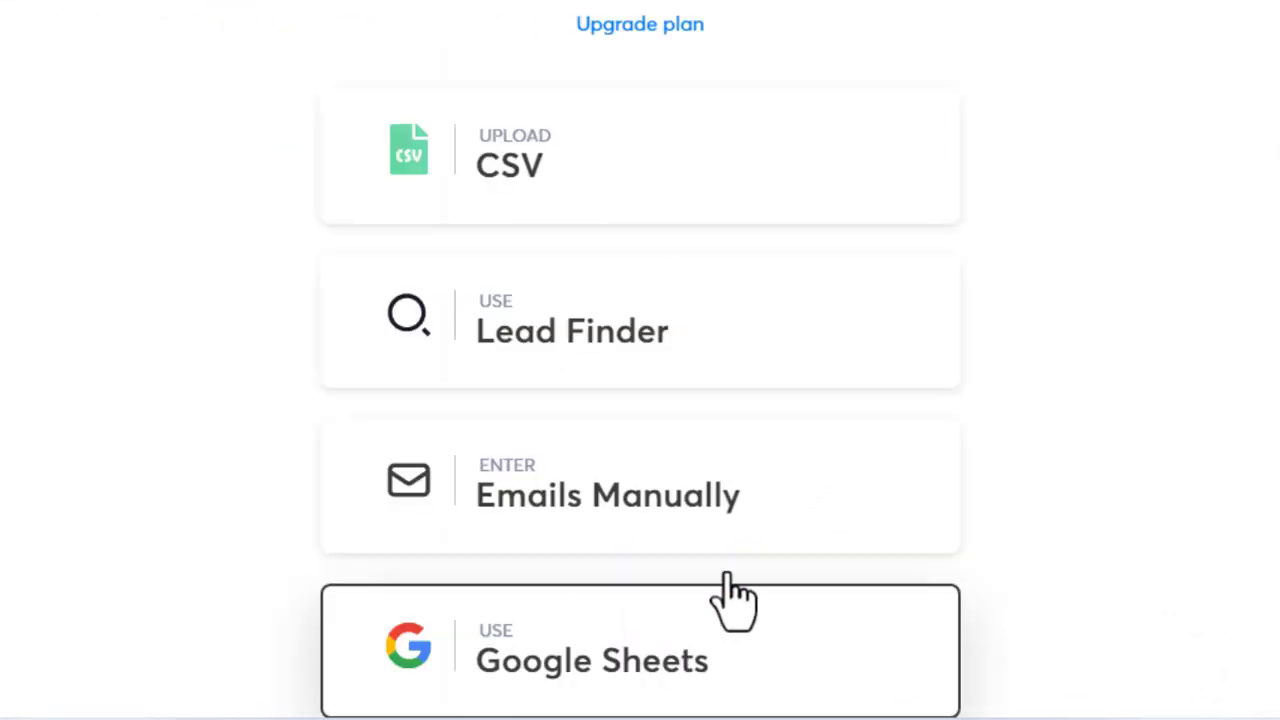
{"action": "scroll", "coordinate": [640, 360], "scroll_direction": "down", "scroll_amount": 1}
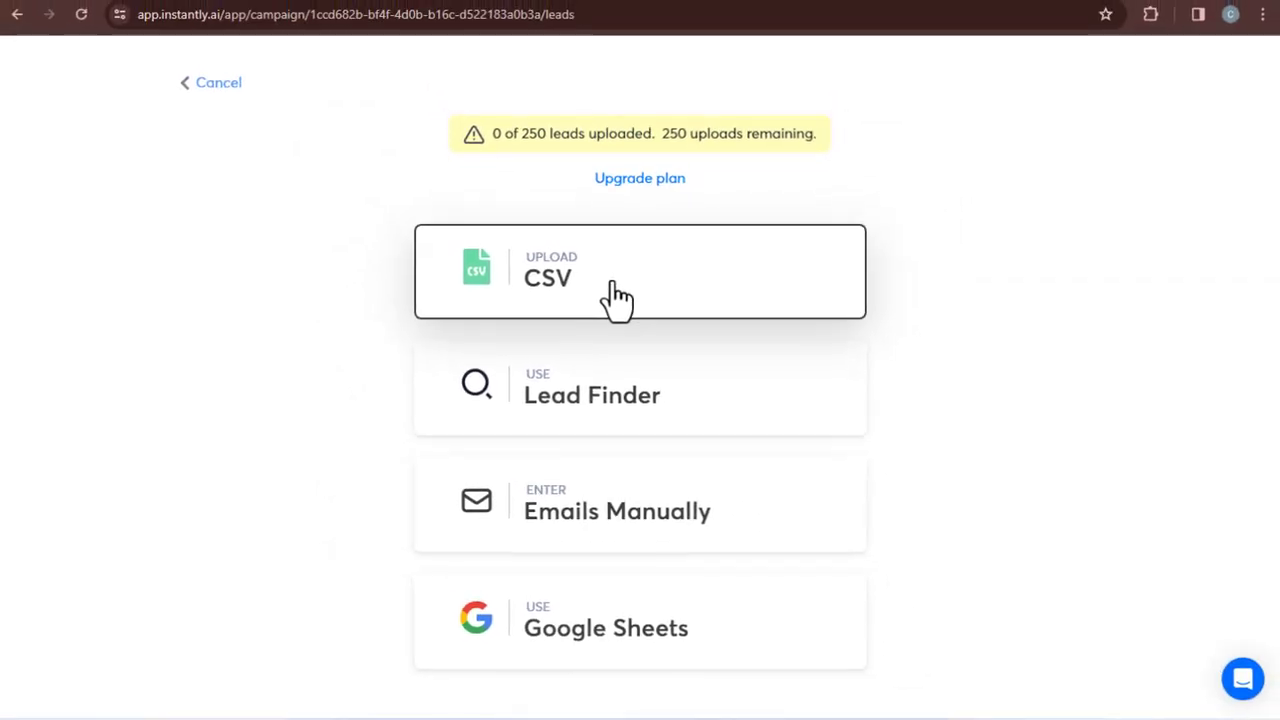
{"action": "left_click", "coordinate": [617, 297]}
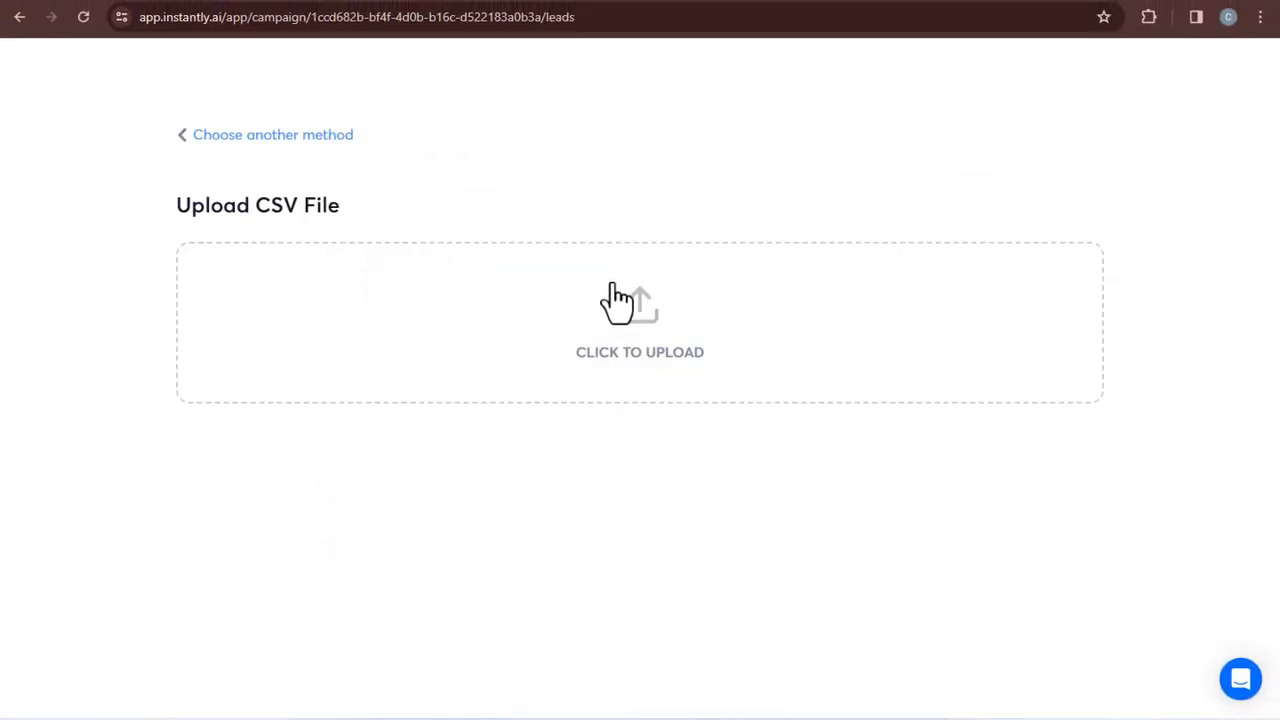
Choose the Result-211226-SAFE CSV file and upload it
{"action": "left_click", "coordinate": [617, 297]}
{"action": "left_click", "coordinate": [330, 258]}
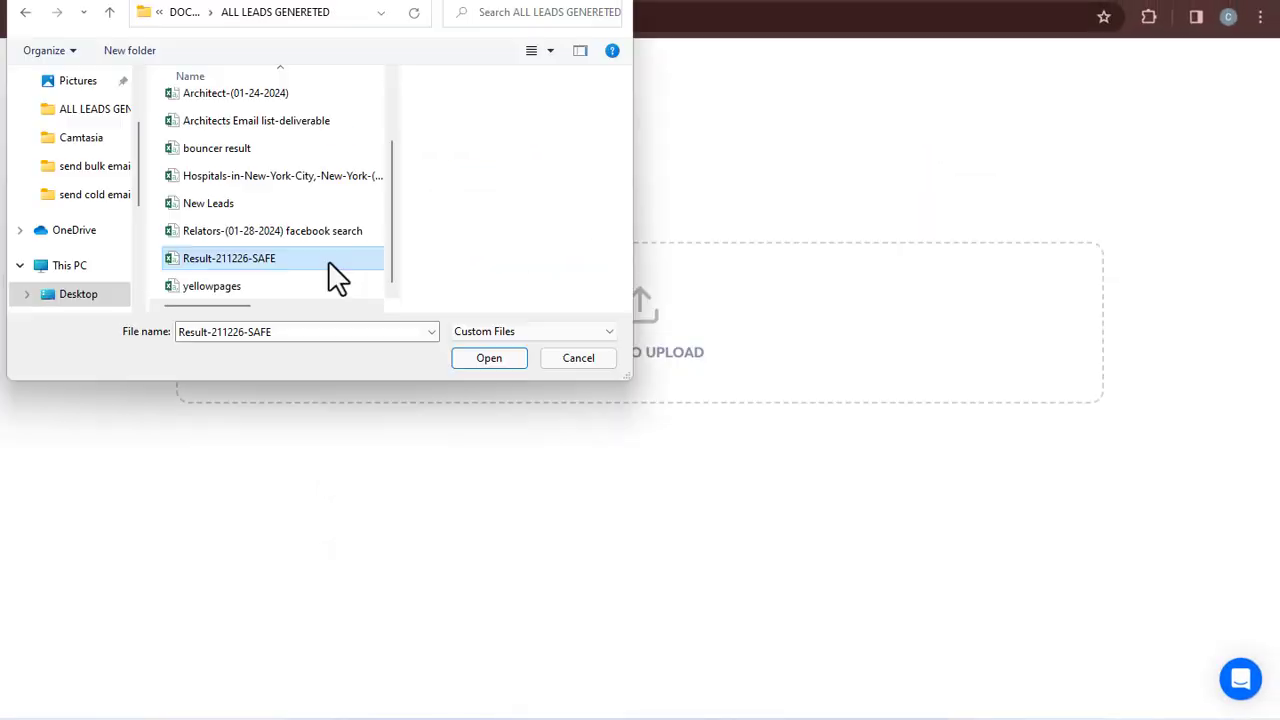
{"action": "left_click", "coordinate": [486, 356]}
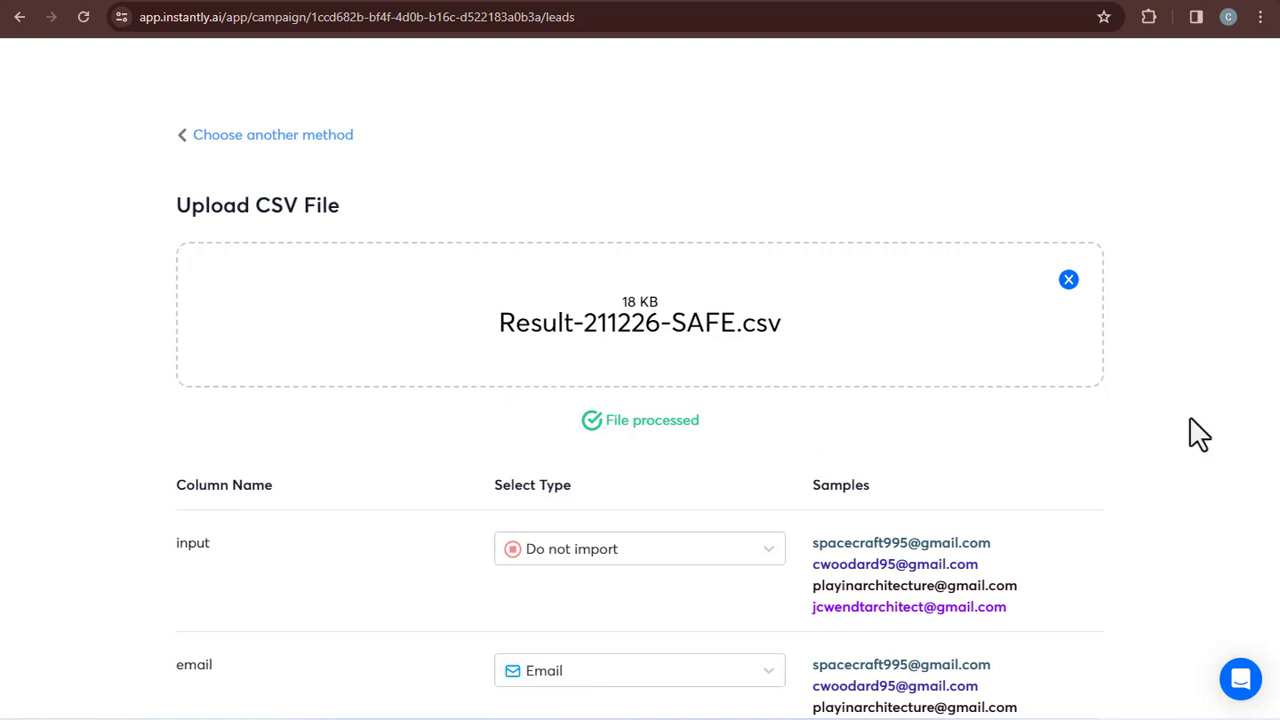
Review the detected rows and upload all 61 contacts, confirming the prompt
{"action": "mouse_move", "coordinate": [1276, 140]}
{"action": "left_mouse_down"}
{"action": "mouse_move", "coordinate": [1277, 317]}
{"action": "mouse_move", "coordinate": [1277, 129]}
{"action": "left_mouse_up"}
{"action": "left_click_drag", "start_coordinate": [1277, 132], "coordinate": [1277, 650]}
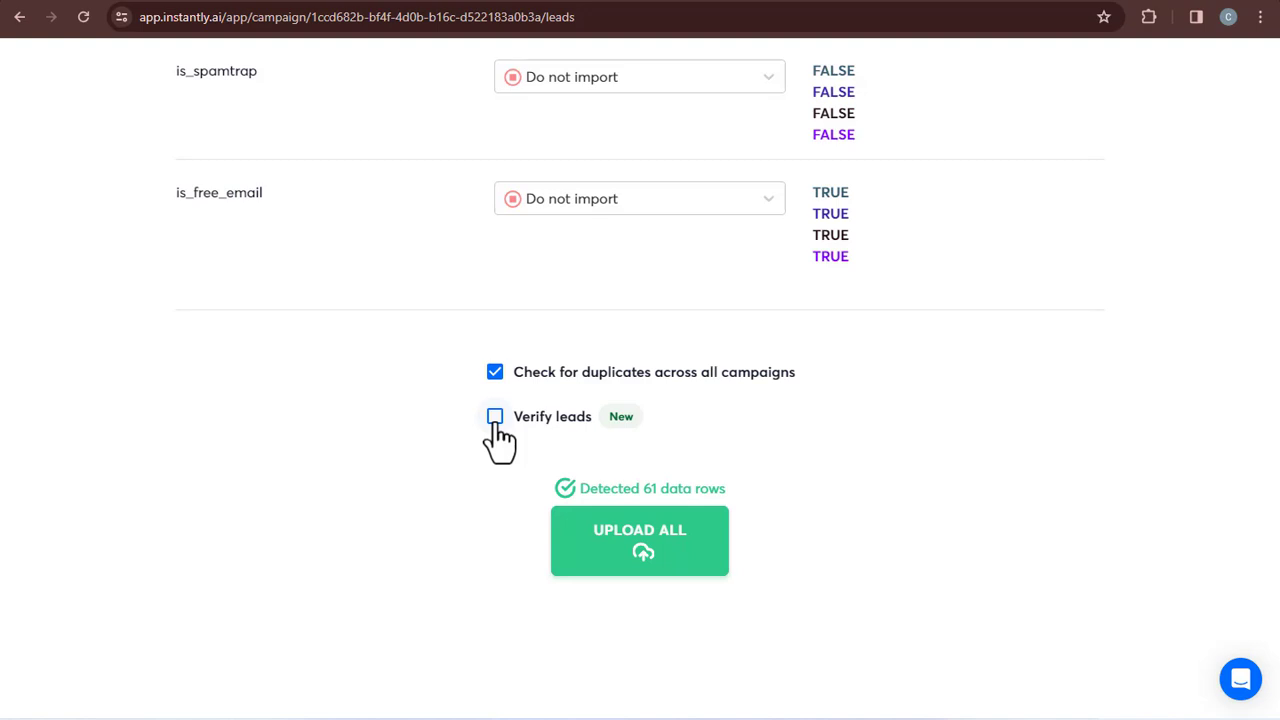
{"action": "left_click", "coordinate": [638, 555]}
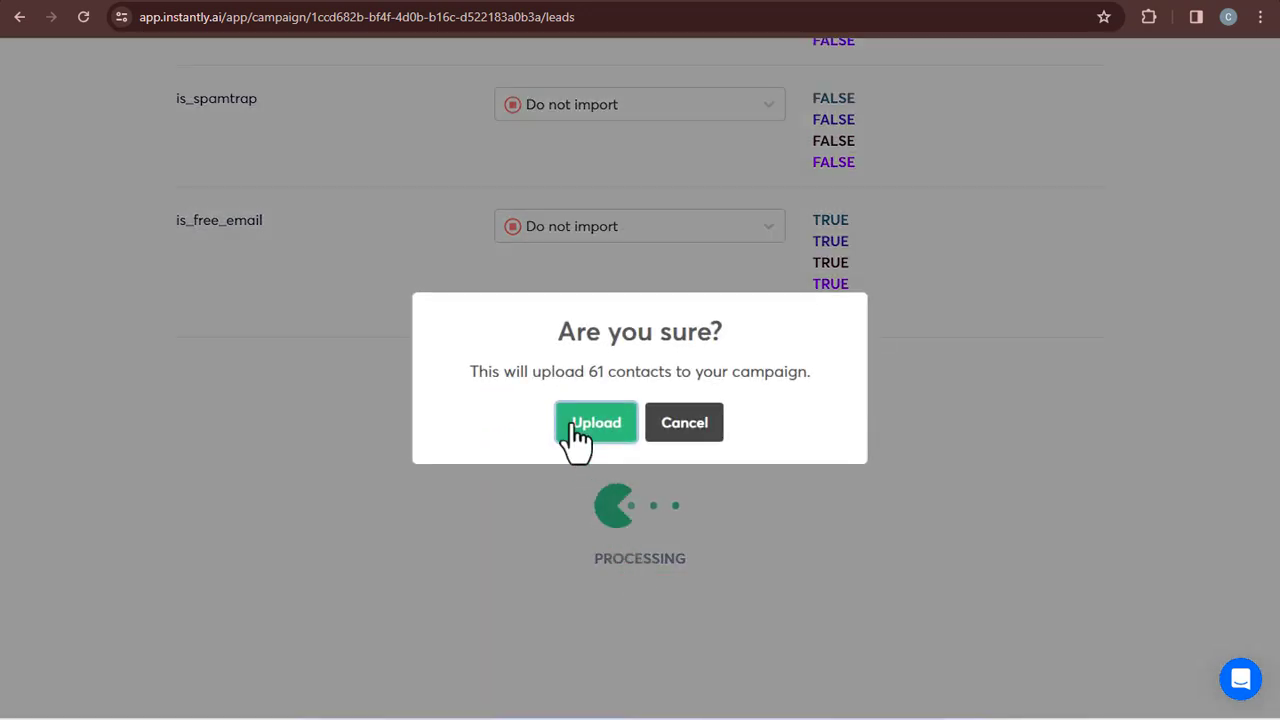
{"action": "left_click", "coordinate": [575, 428]}
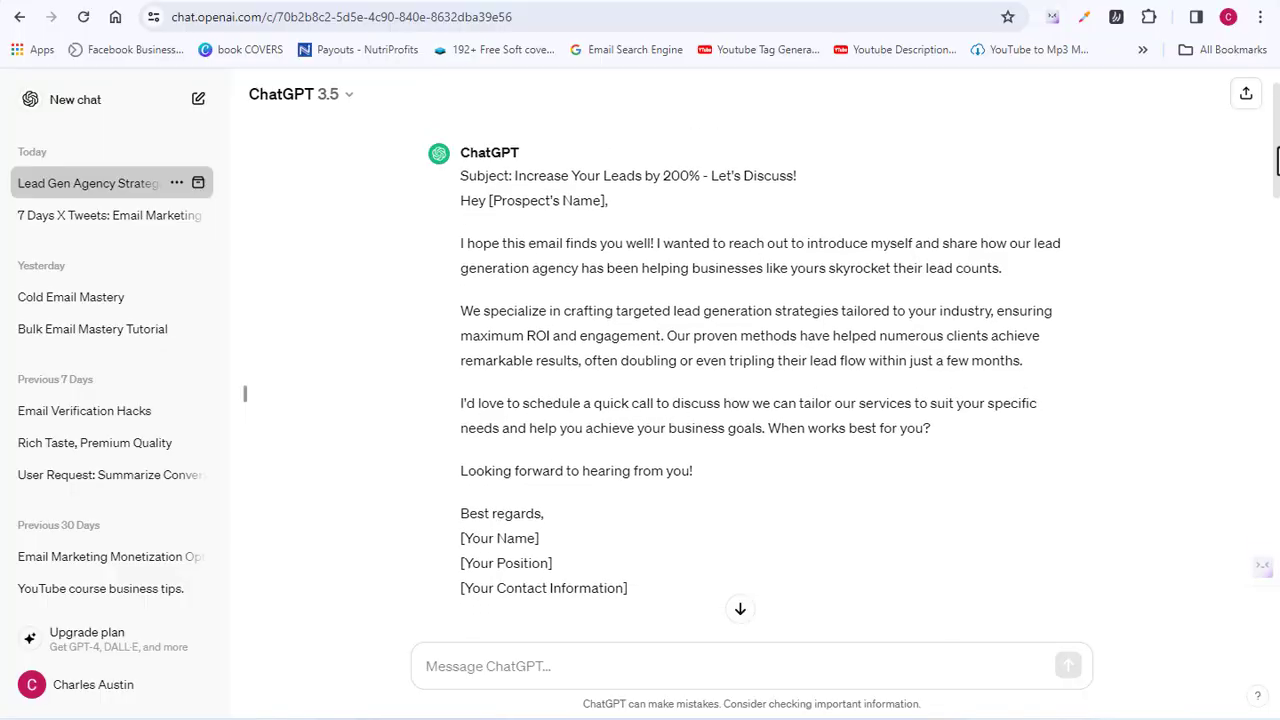
In ChatGPT, select the second drafted email's body text, greeting through closing line
{"action": "scroll", "coordinate": [760, 380], "scroll_direction": "up", "scroll_amount": 3}
{"action": "scroll", "coordinate": [760, 380], "scroll_direction": "down", "scroll_amount": 5}
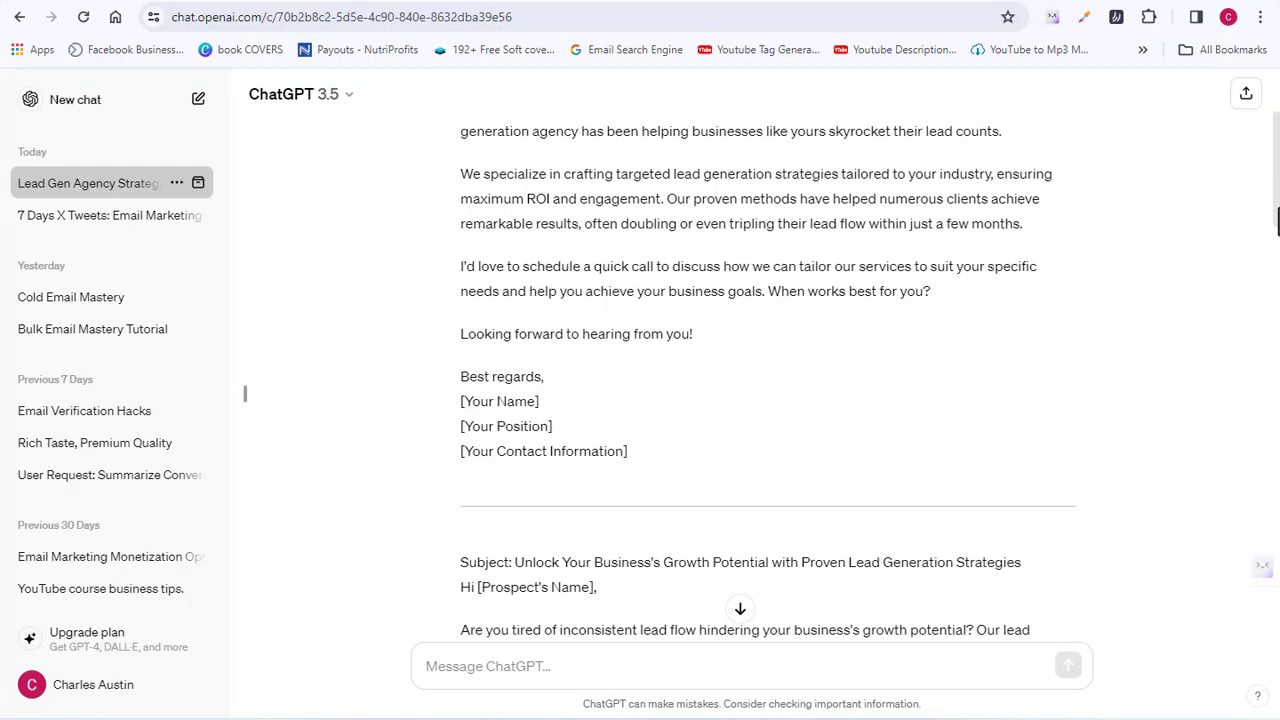
{"action": "left_click_drag", "start_coordinate": [1278, 252], "coordinate": [1278, 215]}
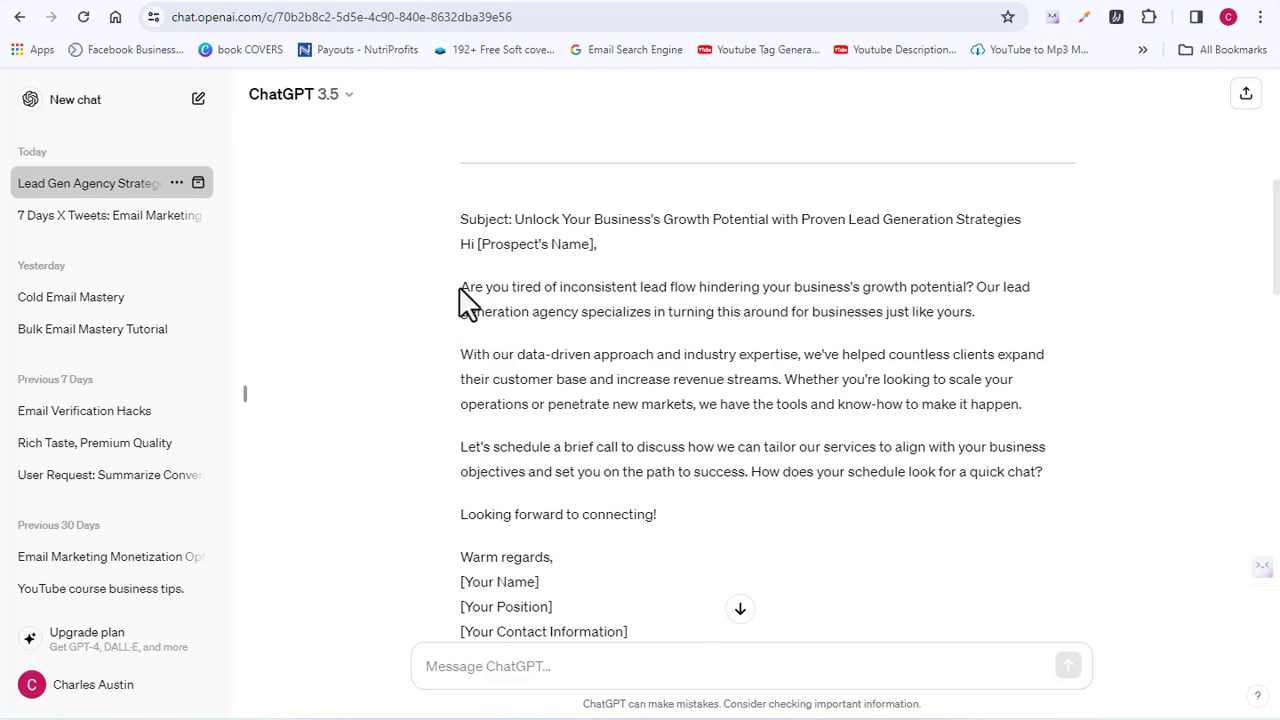
{"action": "left_click_drag", "start_coordinate": [457, 250], "coordinate": [1043, 520]}
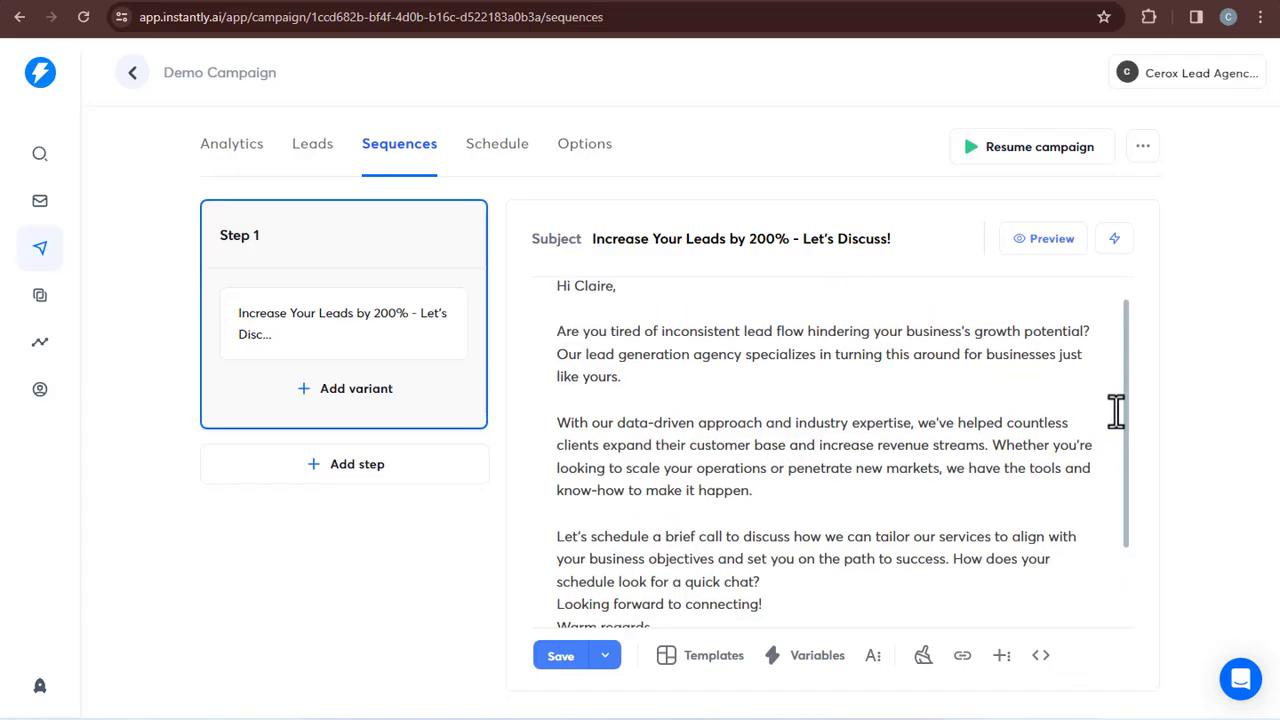
{"action": "scroll", "coordinate": [1116, 410], "scroll_direction": "up", "scroll_amount": 1}
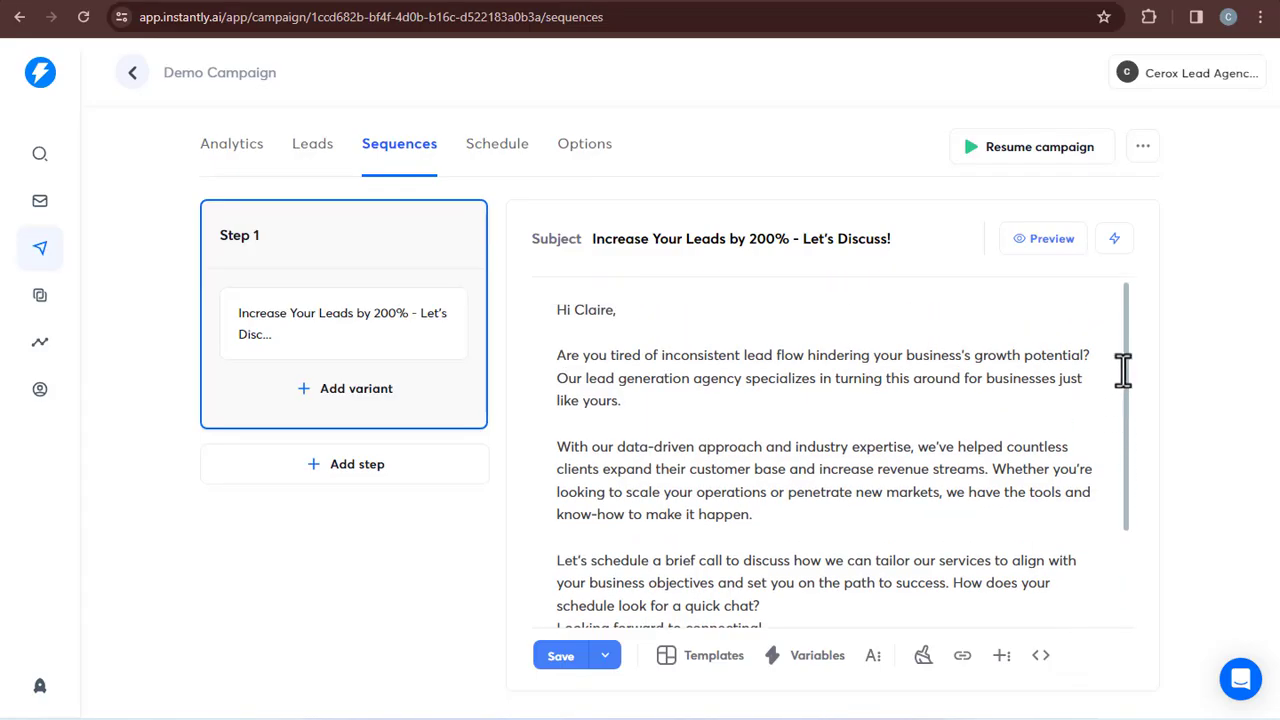
Save the Step 1 email, check it in Preview, then go to the Schedule settings
{"action": "left_click", "coordinate": [560, 656]}
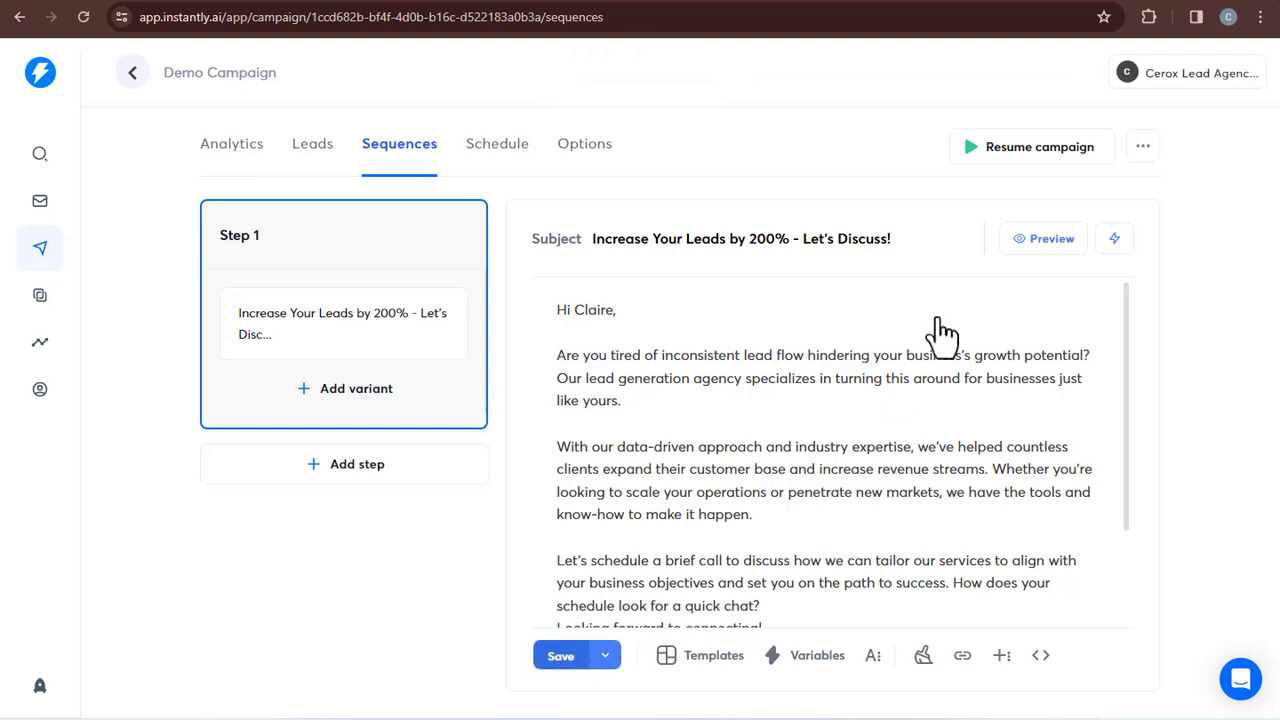
{"action": "scroll", "coordinate": [943, 334], "scroll_direction": "down", "scroll_amount": 3}
{"action": "left_click", "coordinate": [1052, 240]}
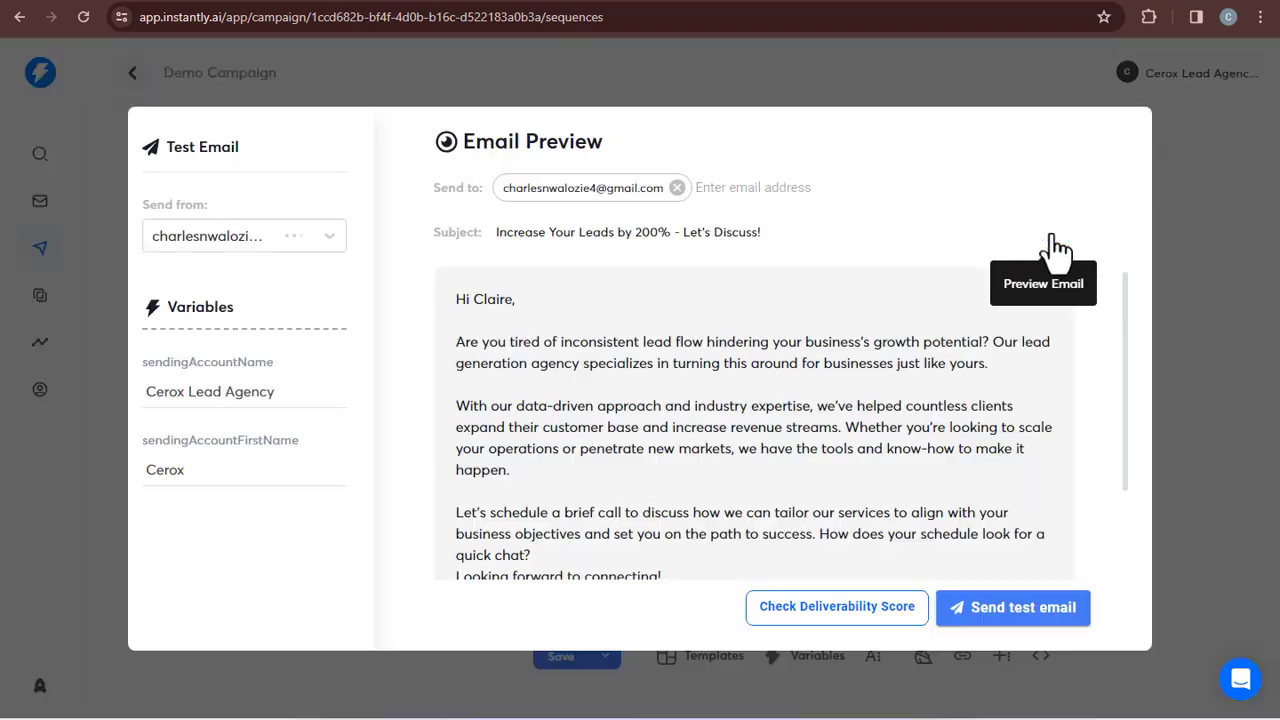
{"action": "scroll", "coordinate": [1131, 360], "scroll_direction": "down", "scroll_amount": 3}
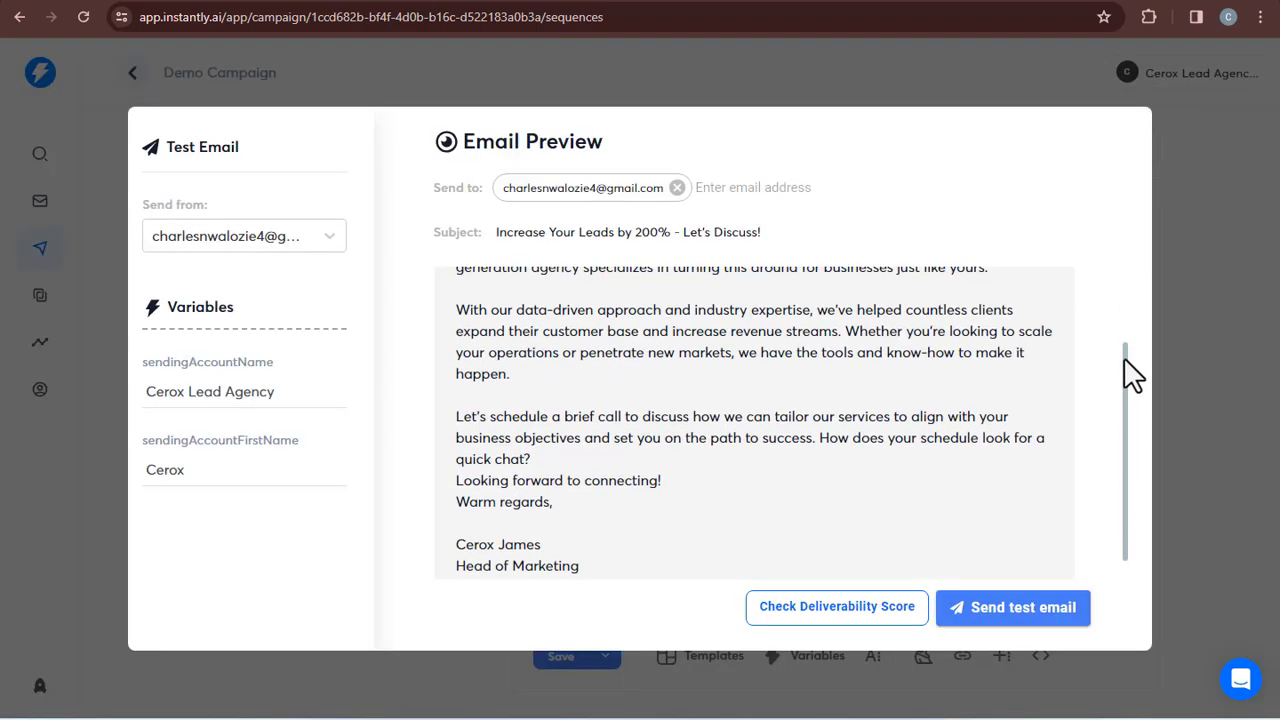
{"action": "left_click", "coordinate": [1192, 490]}
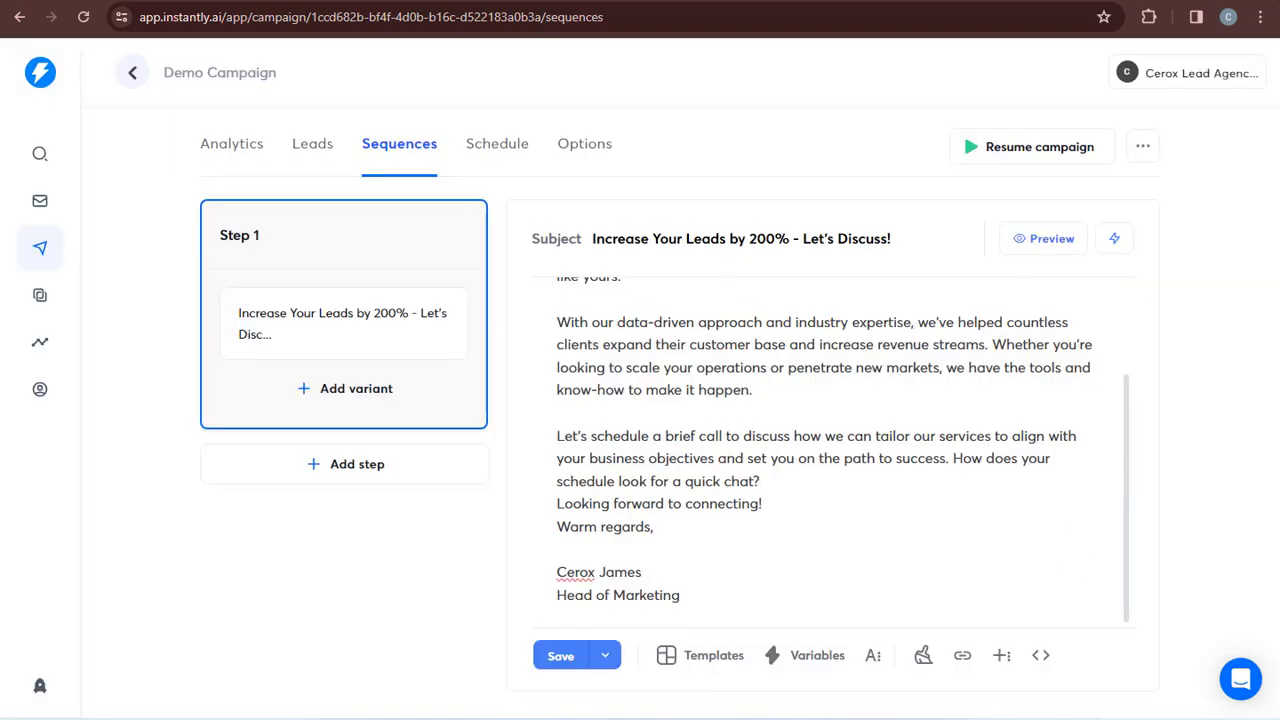
{"action": "scroll", "coordinate": [828, 450], "scroll_direction": "up", "scroll_amount": 2}
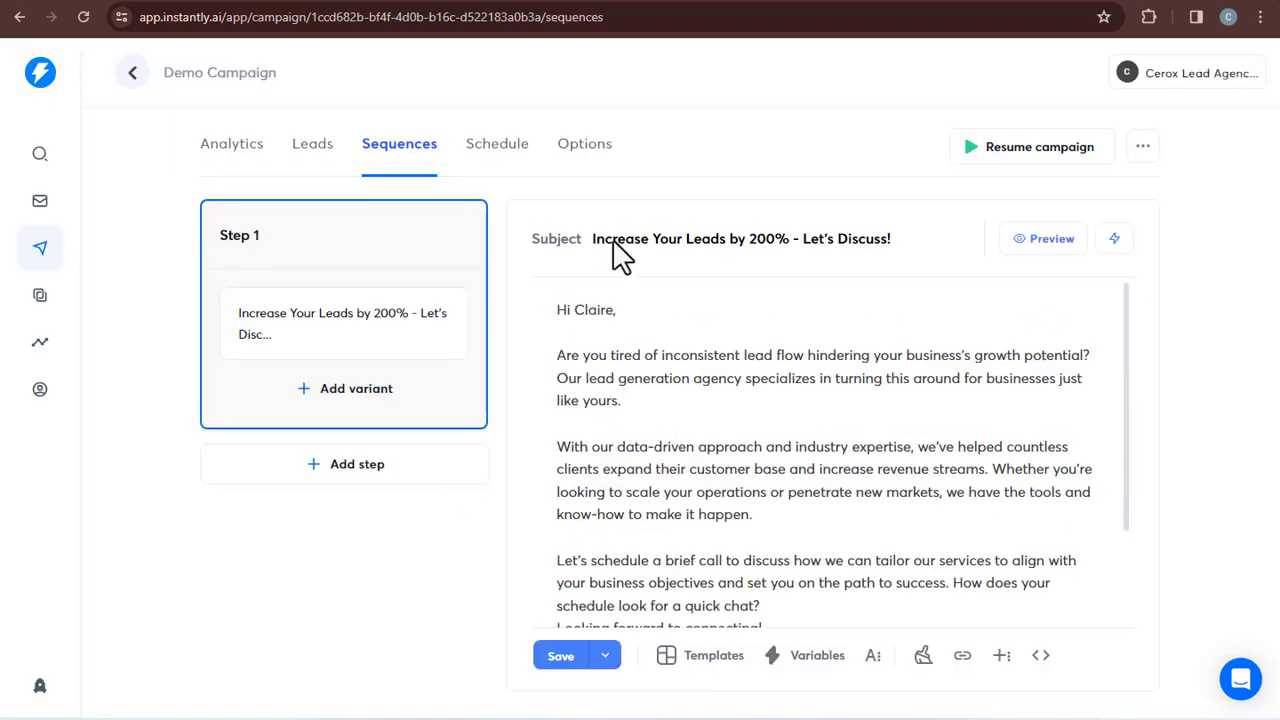
{"action": "left_click", "coordinate": [498, 158]}
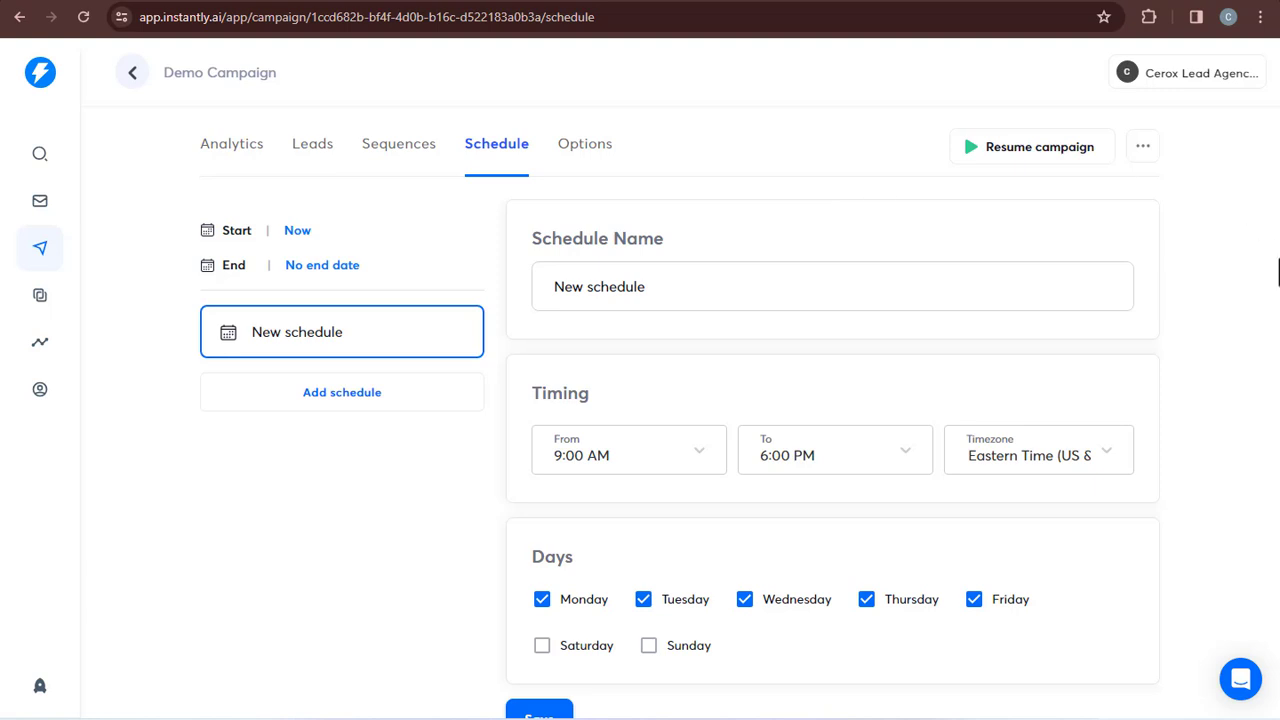
Leave the schedule at Monday–Friday, 9:00 AM to 6:00 PM and go to the campaign's Options
{"action": "left_click_drag", "start_coordinate": [1277, 268], "coordinate": [1277, 300]}
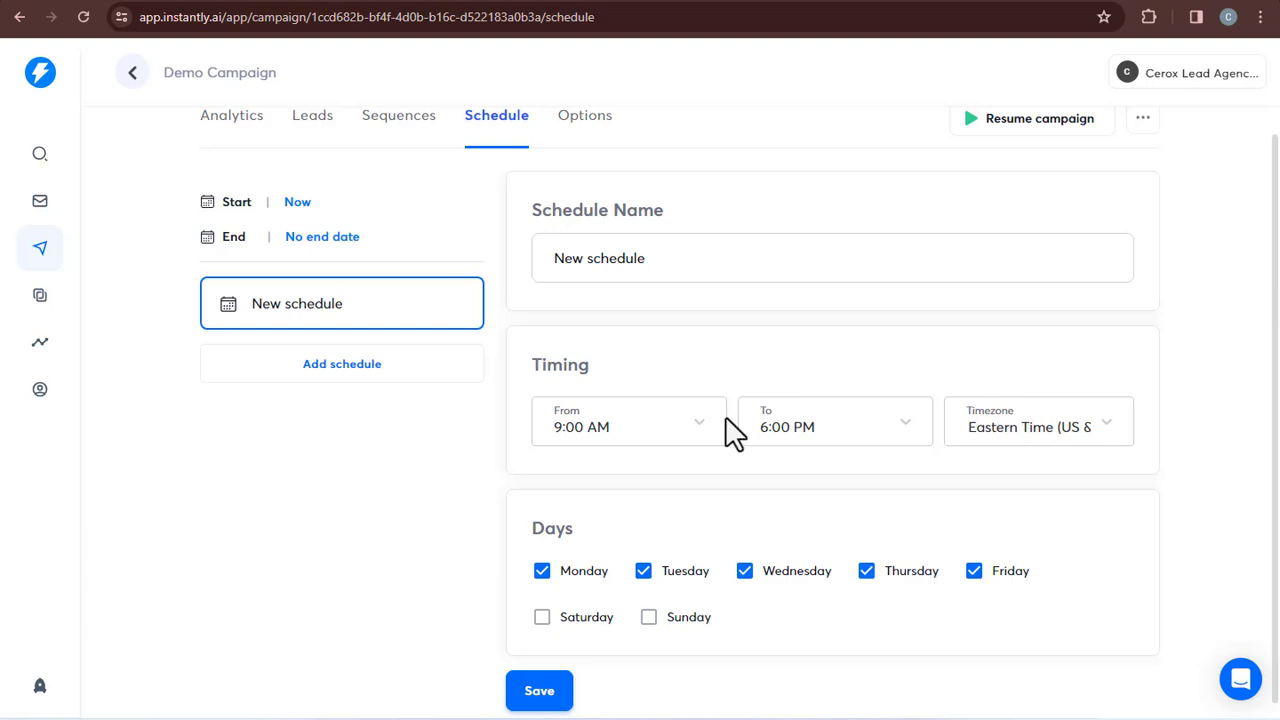
{"action": "scroll", "coordinate": [734, 429], "scroll_direction": "up", "scroll_amount": 1}
{"action": "left_click", "coordinate": [586, 148]}
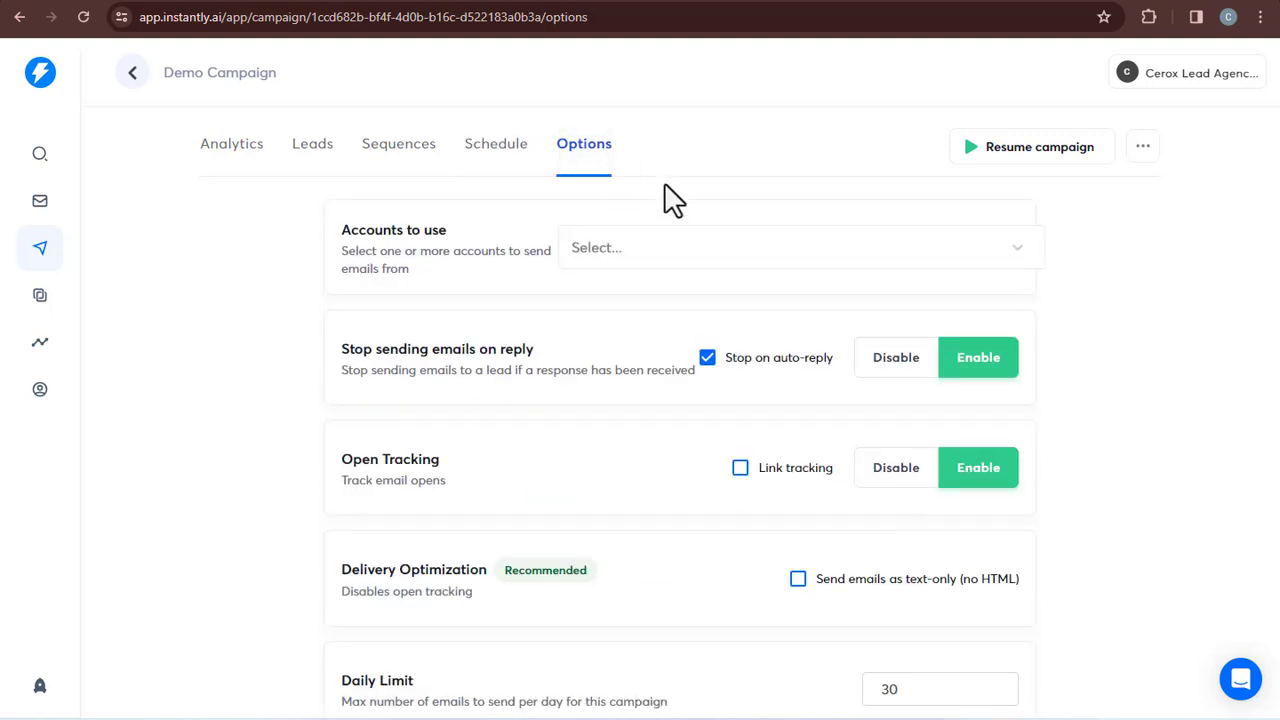
Pick the single listed Gmail account in the 'Accounts to use' selector
{"action": "left_click", "coordinate": [720, 260]}
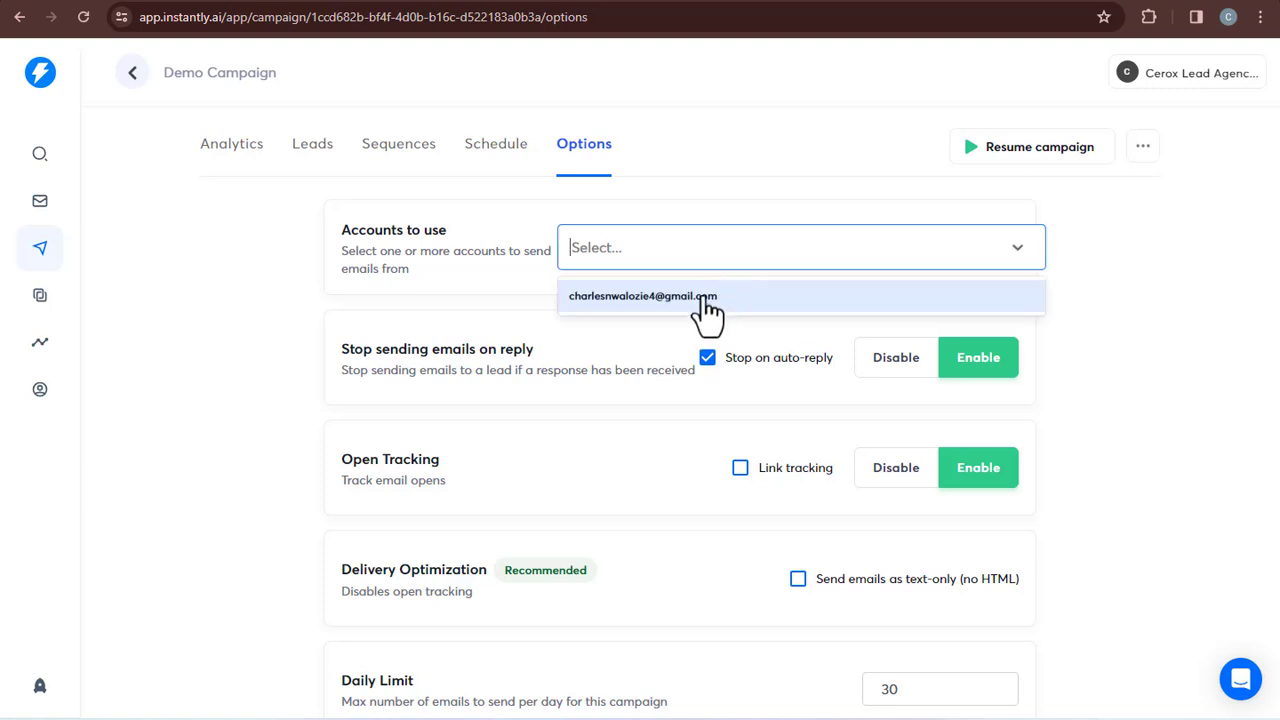
{"action": "left_click", "coordinate": [705, 300]}
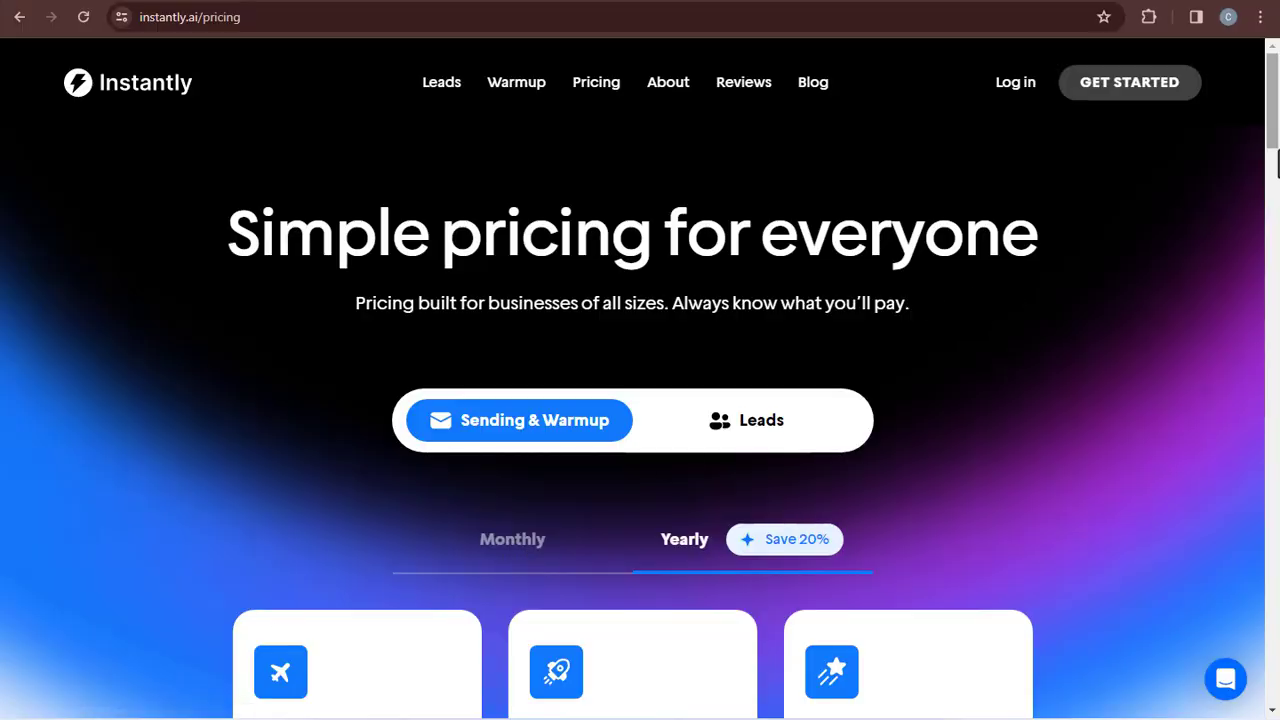
{"action": "scroll", "coordinate": [1277, 160], "scroll_direction": "down", "scroll_amount": 4}
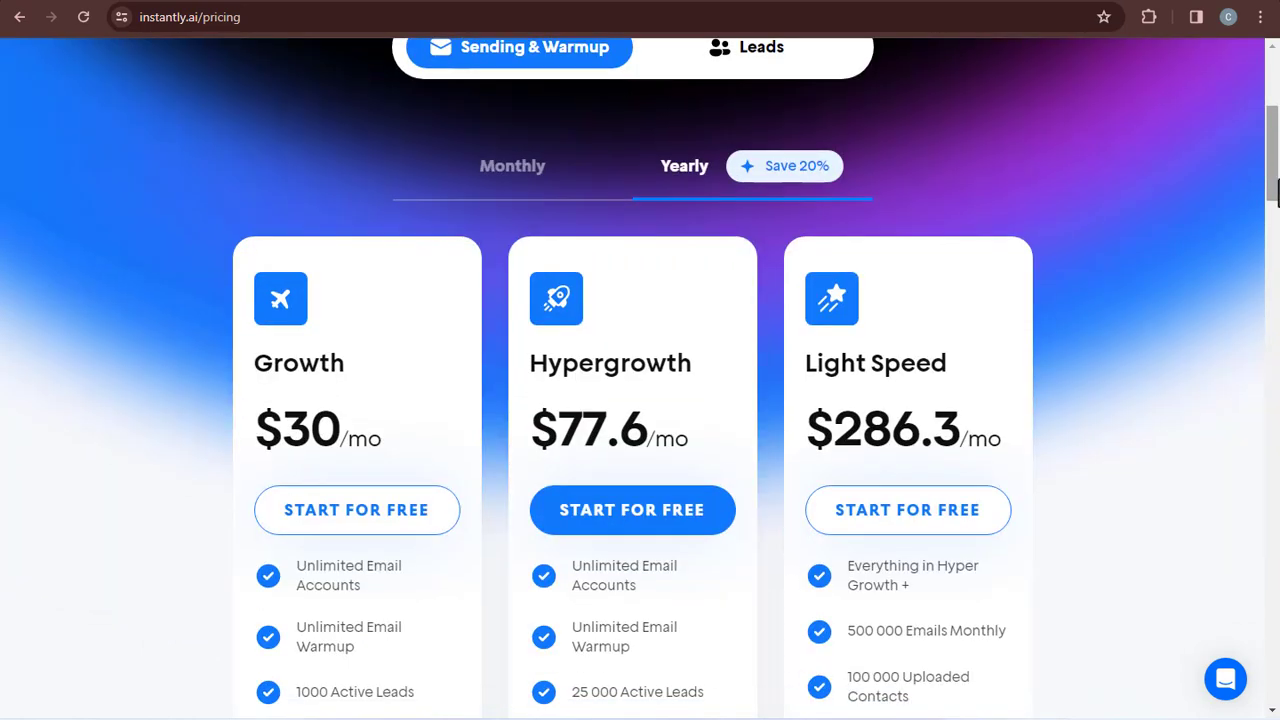
{"action": "scroll", "coordinate": [1277, 190], "scroll_direction": "down", "scroll_amount": 2}
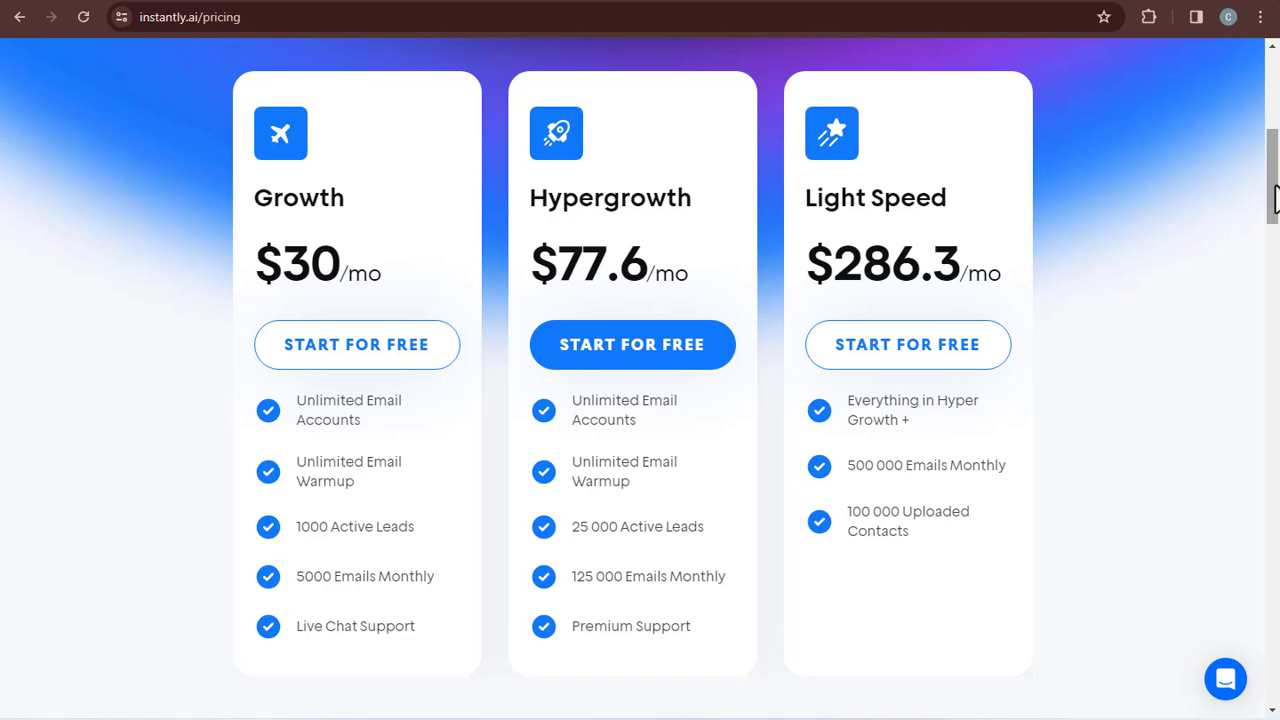
{"action": "mouse_move", "coordinate": [1276, 195]}
{"action": "left_mouse_down"}
{"action": "mouse_move", "coordinate": [1276, 707]}
{"action": "mouse_move", "coordinate": [1276, 205]}
{"action": "left_mouse_up"}
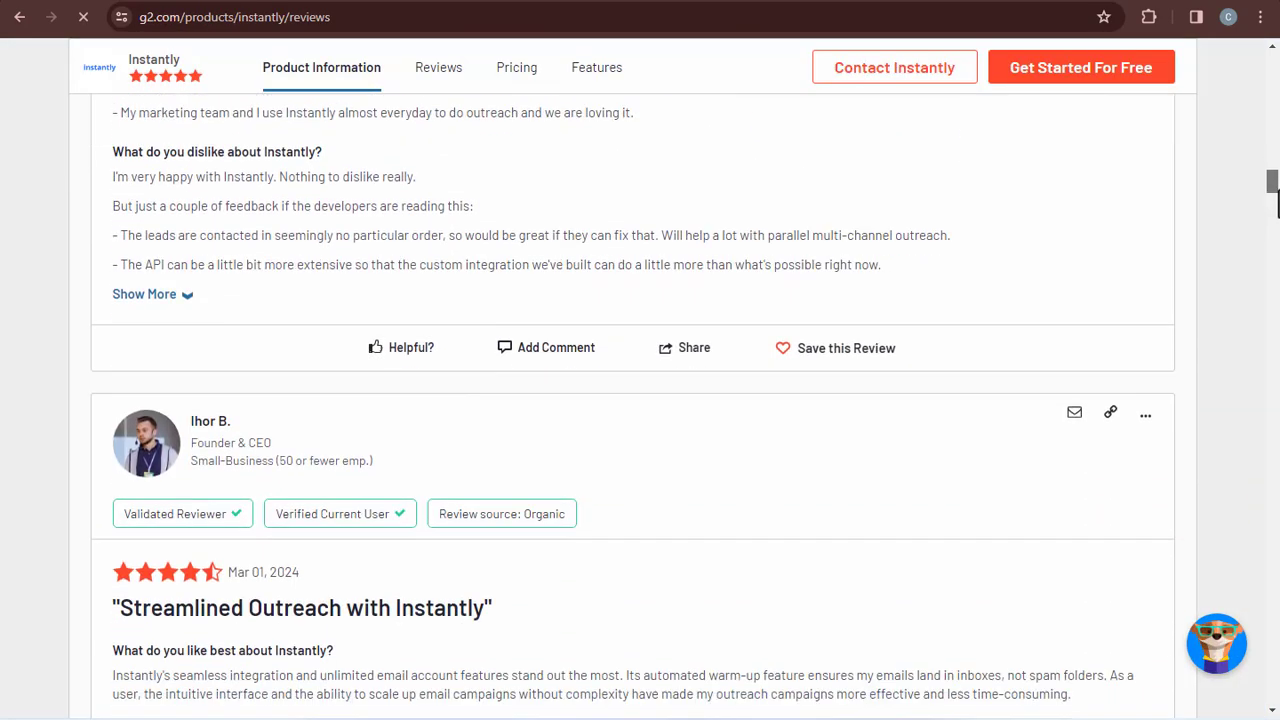